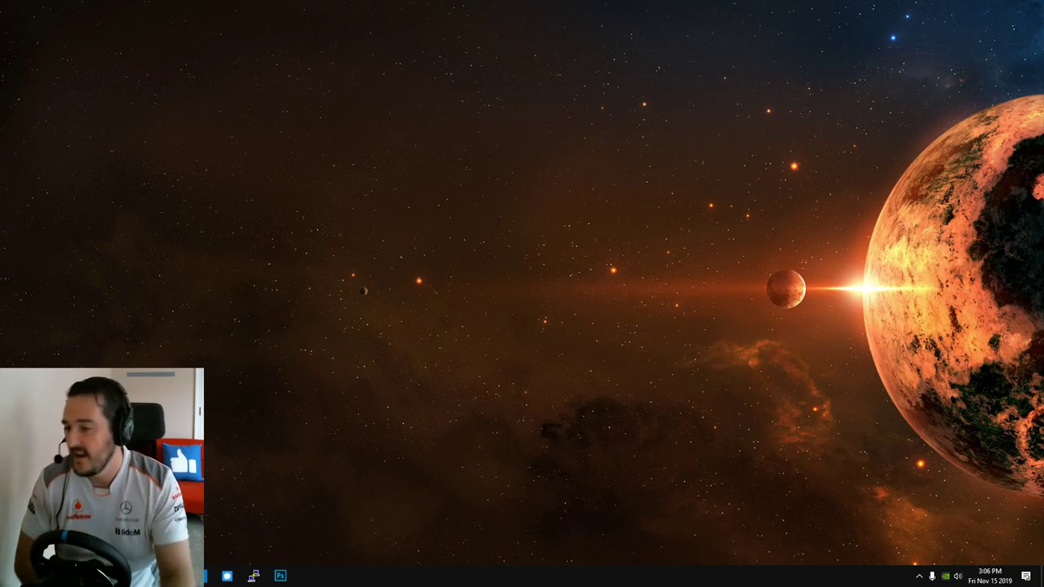
# Step: Switch to the browser and open the setup search page of iRacing Setup Sync
pyautogui.hotkey('alt', 'Tab')
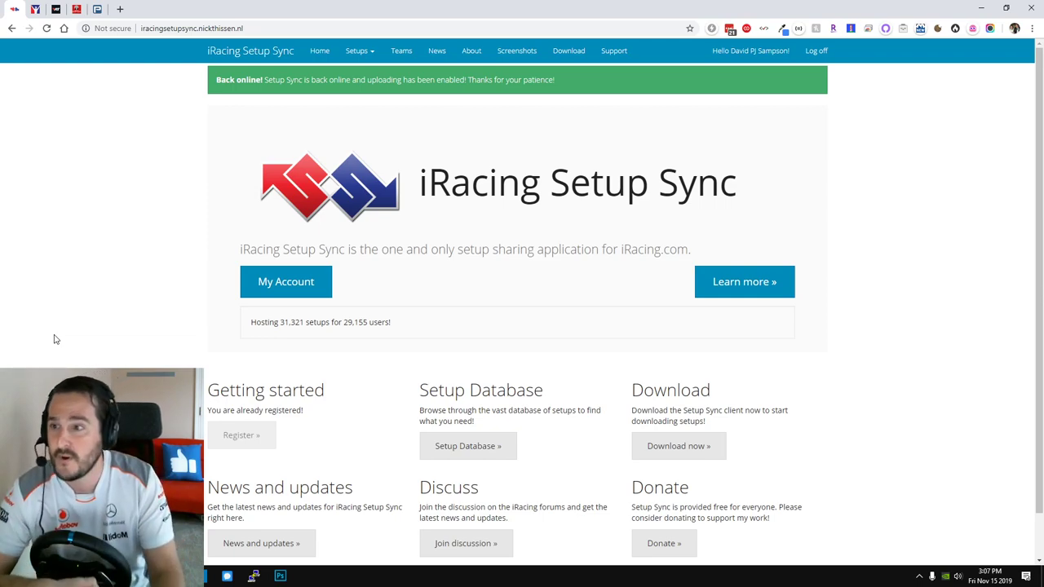
pyautogui.click(366, 53)
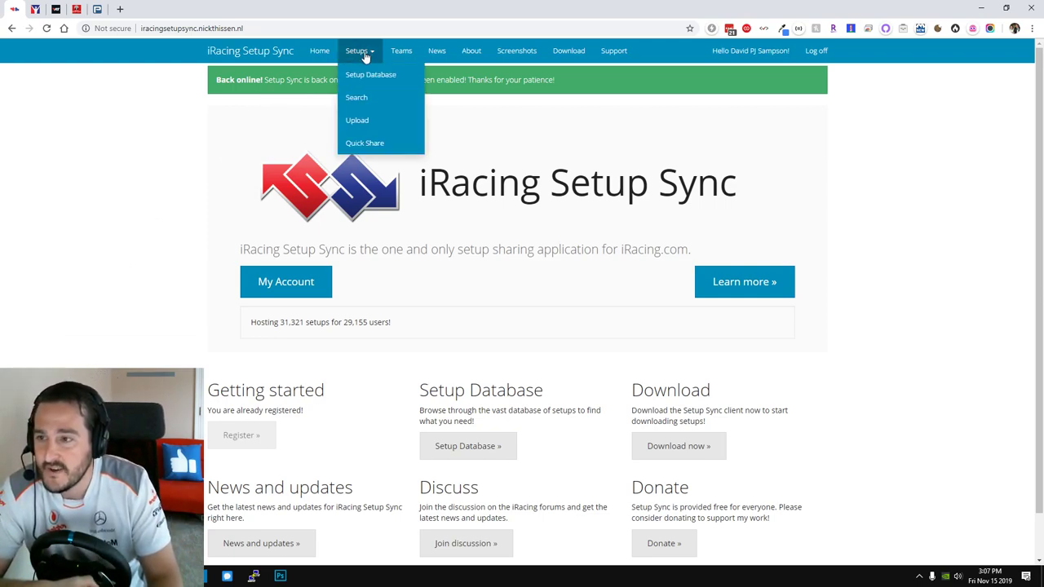
pyautogui.click(361, 98)
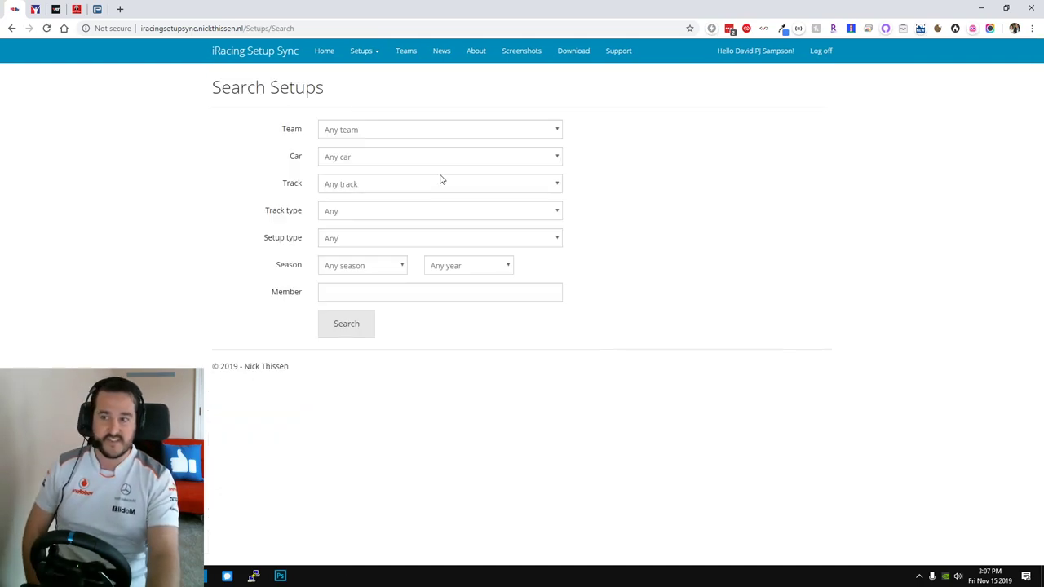
# Step: Set the car filter of the setup search to Dallara F3
pyautogui.click(503, 160)
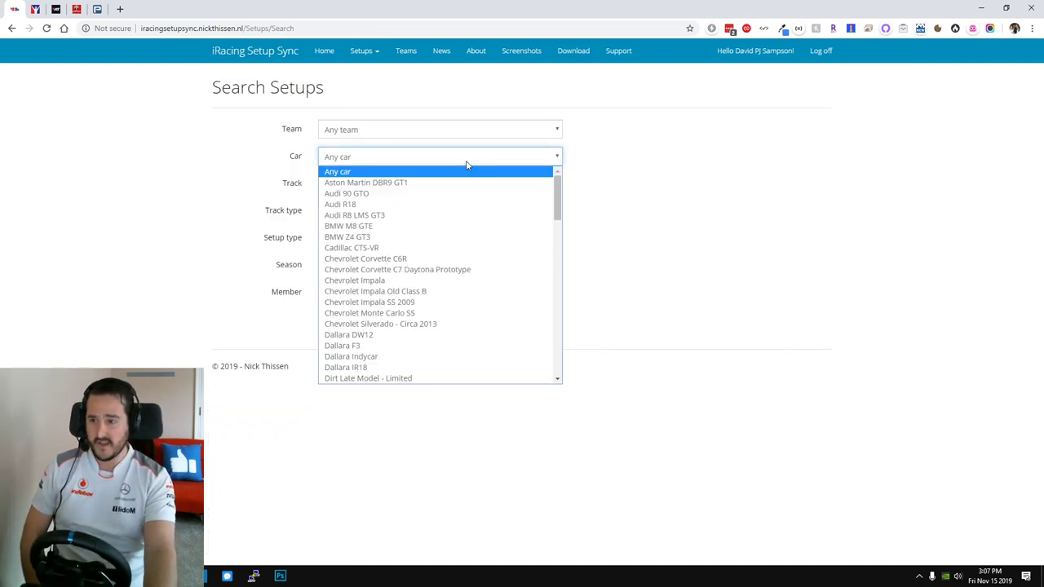
pyautogui.scroll(-5, 386, 323)
pyautogui.scroll(10, 391, 318)
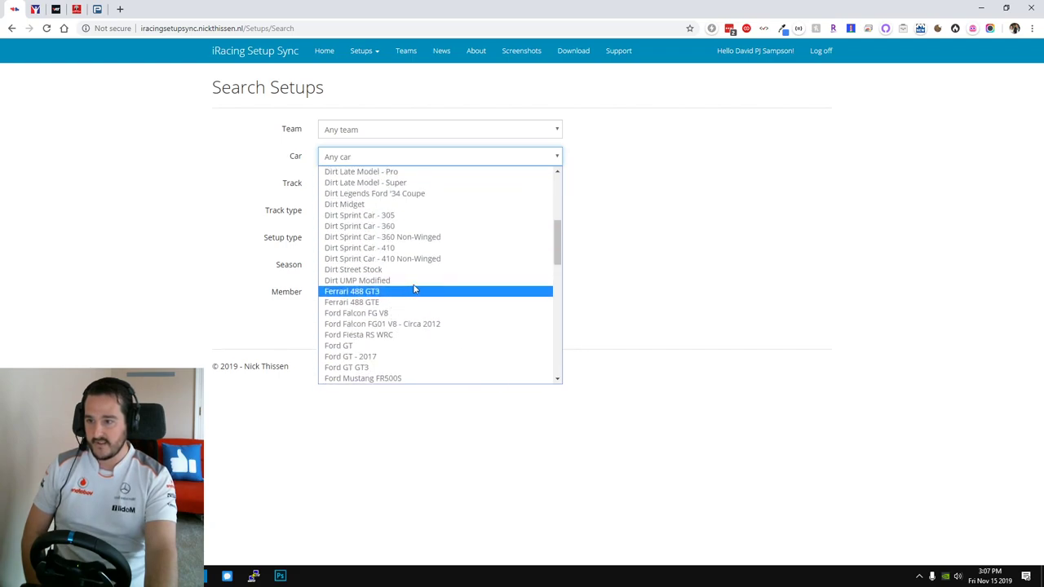
pyautogui.moveTo(557, 244); pyautogui.dragTo(558, 226)
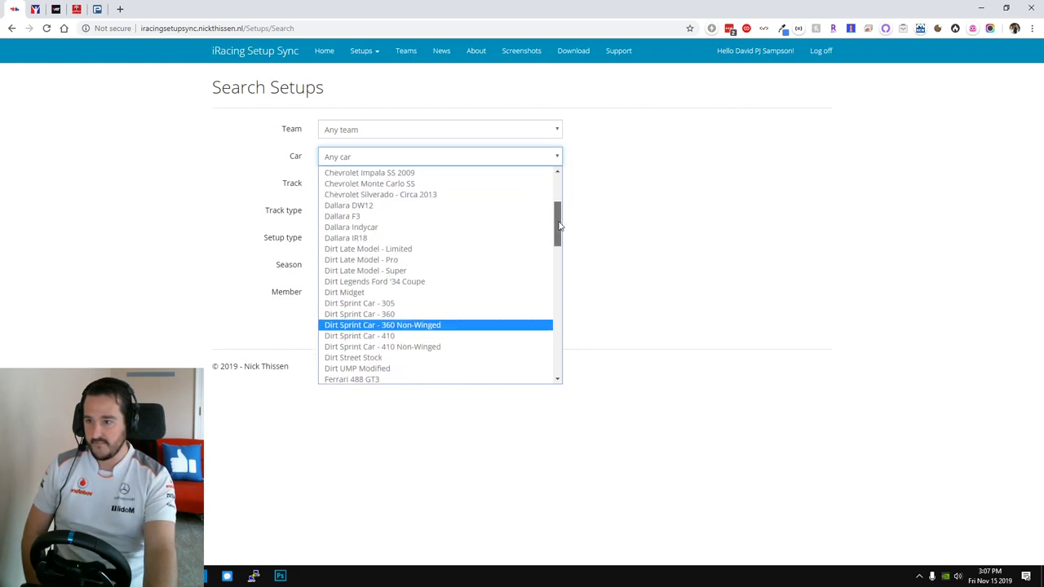
pyautogui.click(390, 216)
# Step: Set the track filter of the setup search to Road America
pyautogui.click(434, 188)
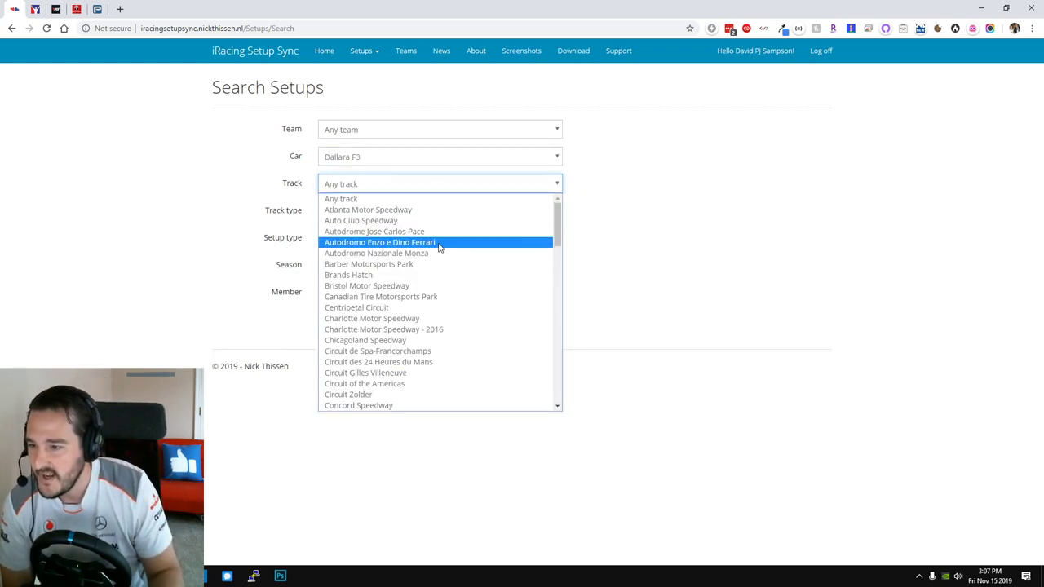
pyautogui.scroll(-3, 453, 257)
pyautogui.scroll(-5, 450, 293)
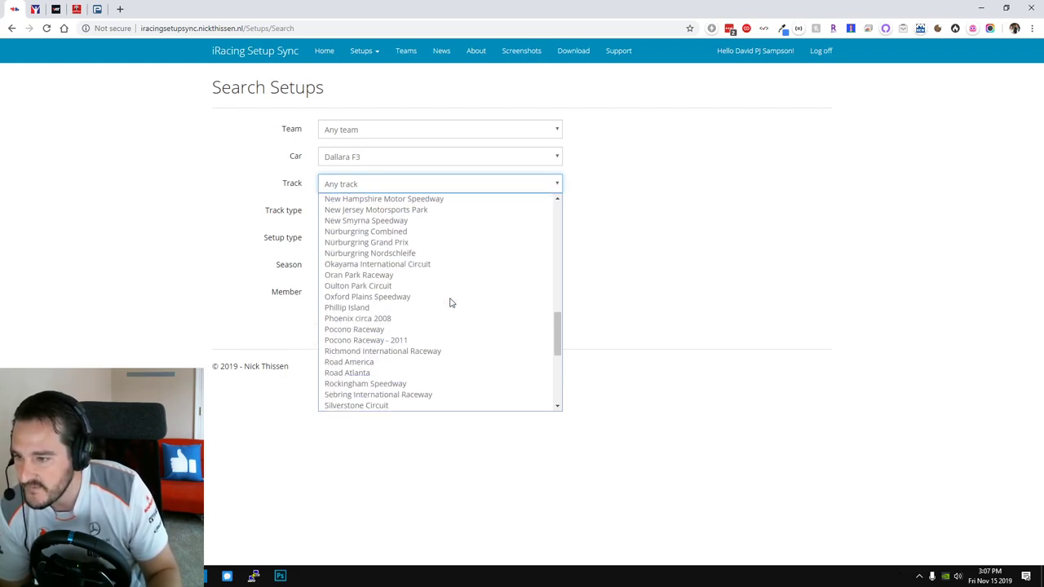
pyautogui.scroll(-3, 450, 302)
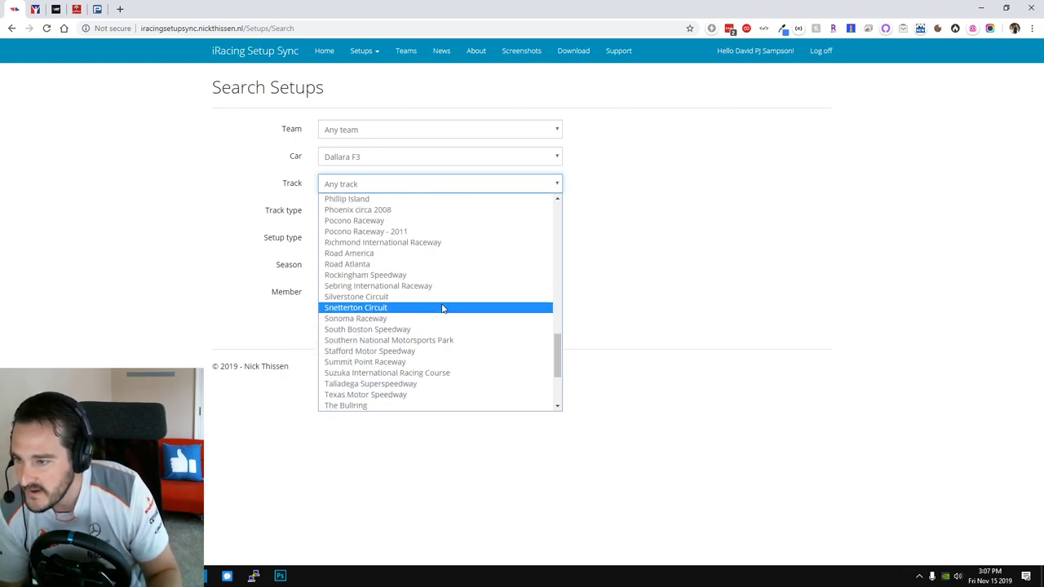
pyautogui.click(359, 254)
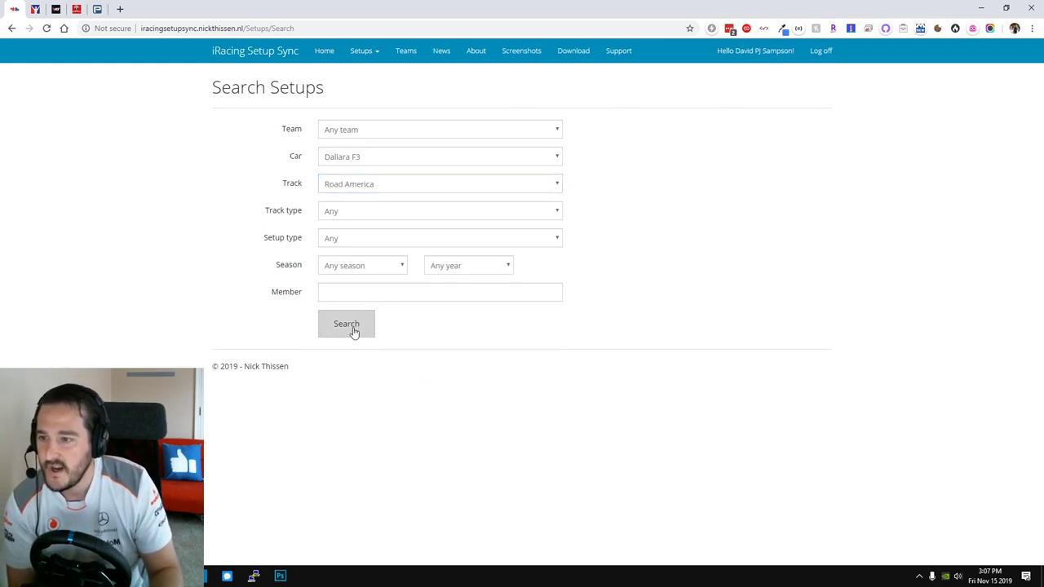
# Step: Check the track type and setup type options, leave both at Any, and run the setup search
pyautogui.click(373, 217)
pyautogui.click(372, 217)
pyautogui.click(359, 242)
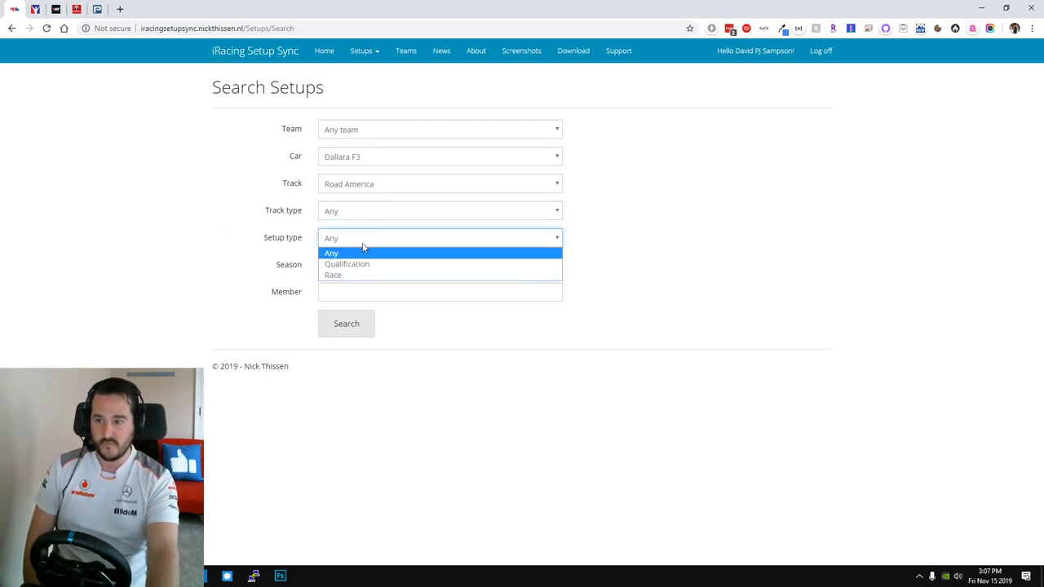
pyautogui.click(234, 259)
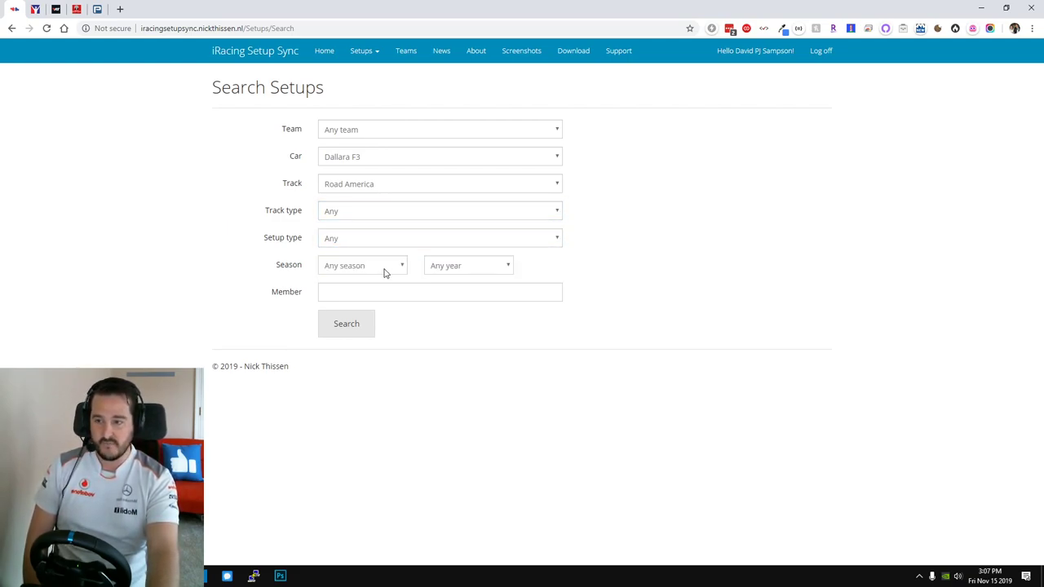
pyautogui.click(360, 331)
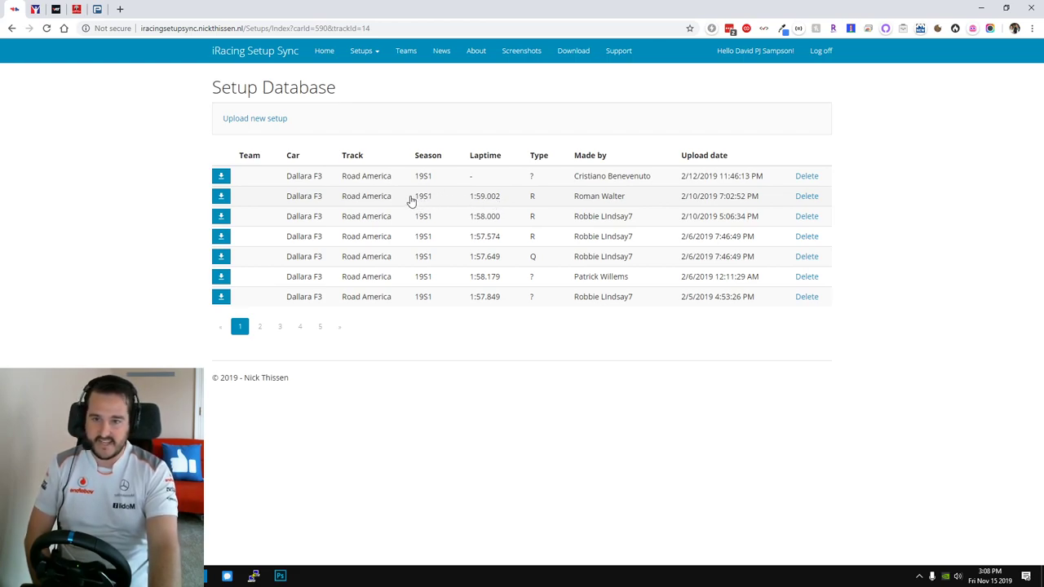
# Step: Download the Dallara F3 Road America setup with the 1:59.002 lap time as a file and show it in its folder
pyautogui.click(221, 200)
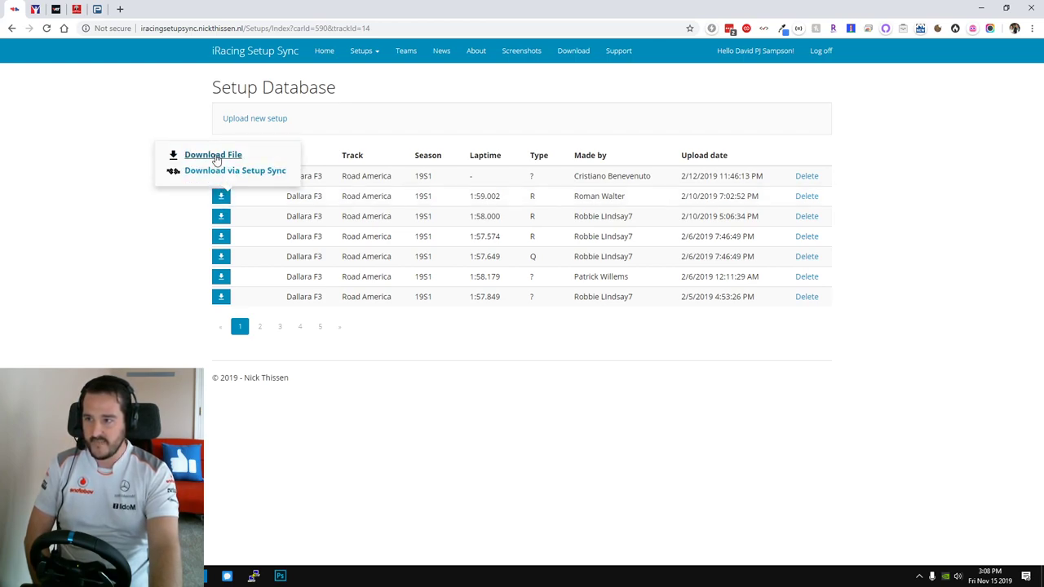
pyautogui.click(216, 157)
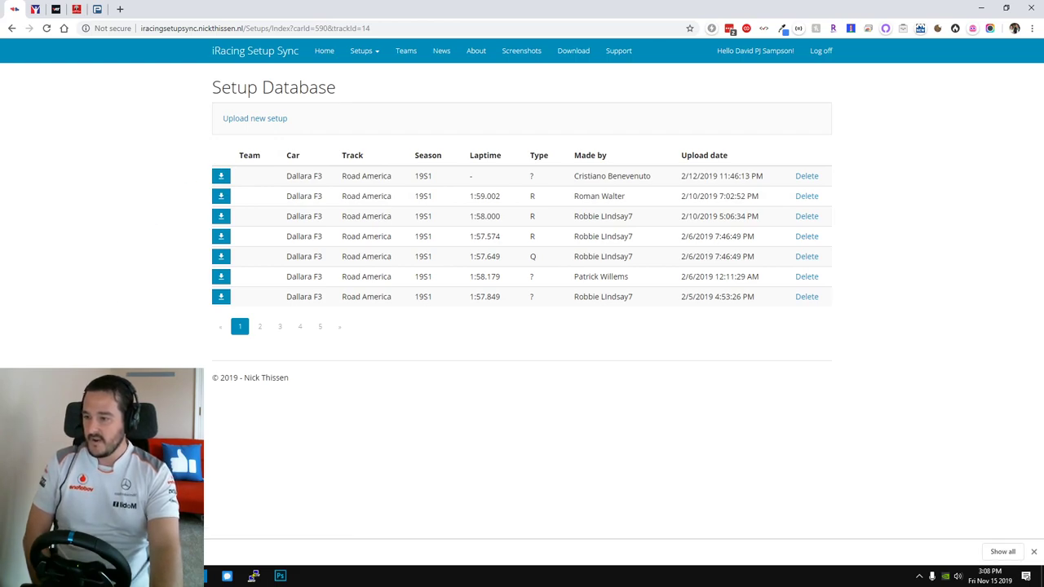
pyautogui.click(186, 551)
pyautogui.click(163, 515)
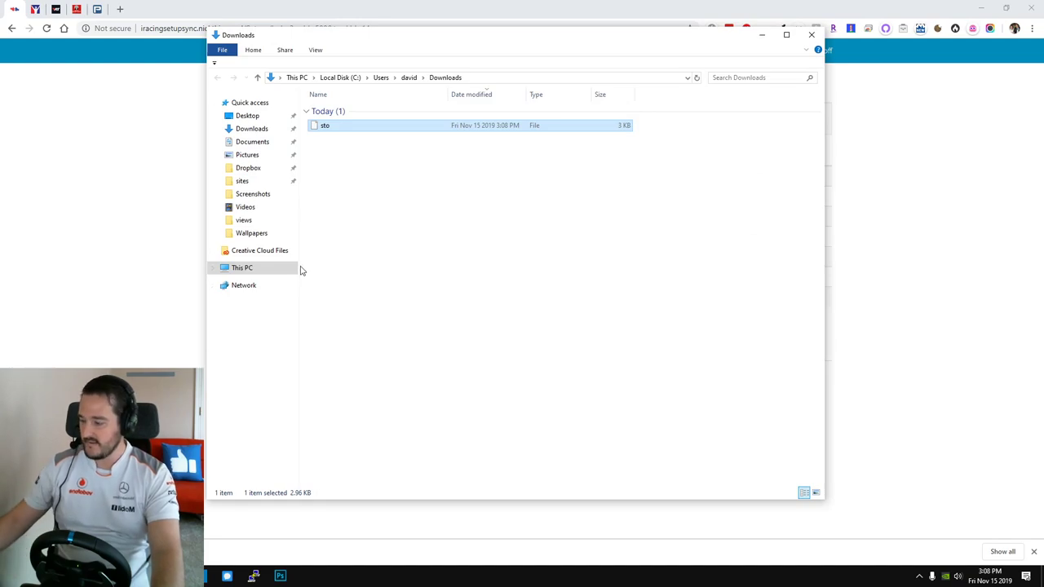
# Step: Rename the downloaded setup file as f3-road-america.sto
pyautogui.moveTo(378, 45); pyautogui.dragTo(565, 56)
pyautogui.click(509, 137)
pyautogui.click(510, 137)
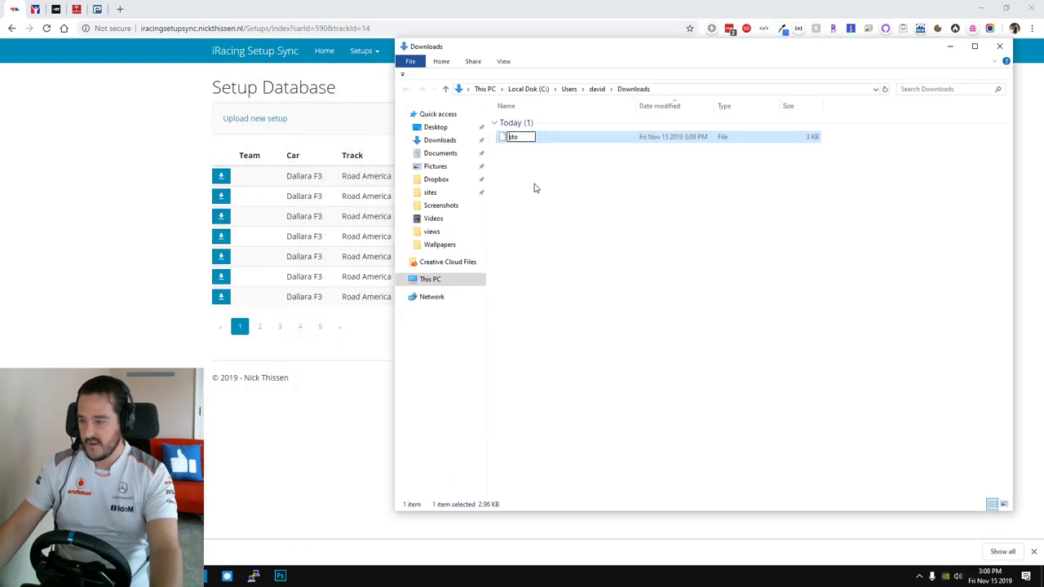
pyautogui.write('f3-')
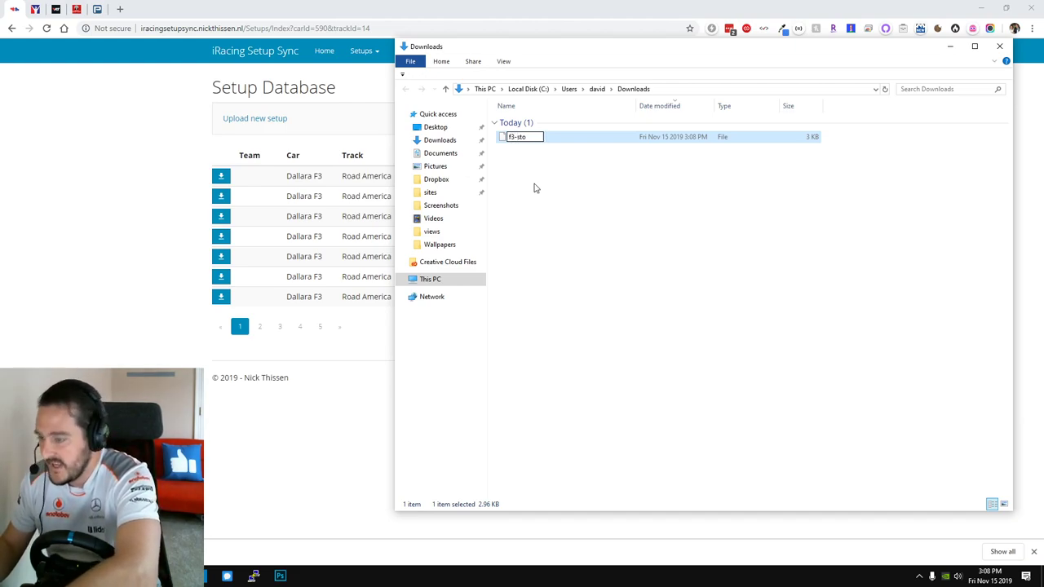
pyautogui.write('road-amer')
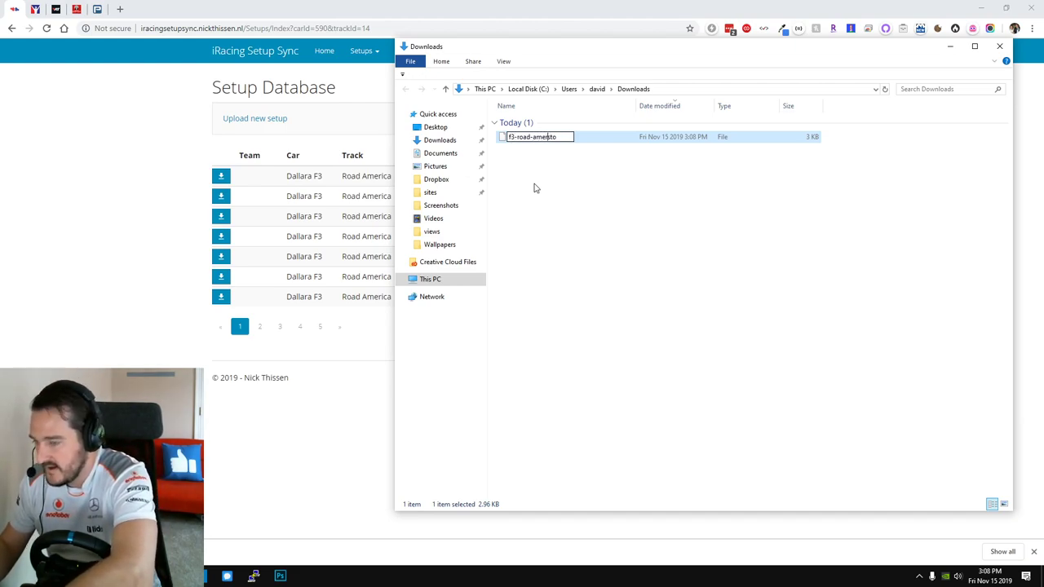
pyautogui.write('ica.')
pyautogui.press('Return')
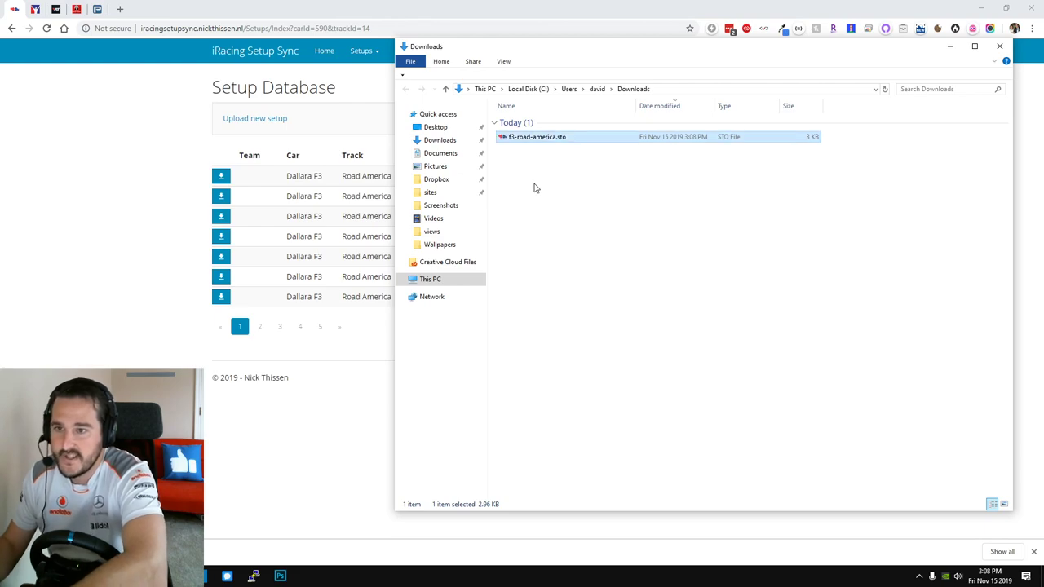
# Step: Place f3-road-america.sto from Downloads into the dallaraf3 folder under Documents, iRacing, setups, and close the file window
pyautogui.click(538, 138)
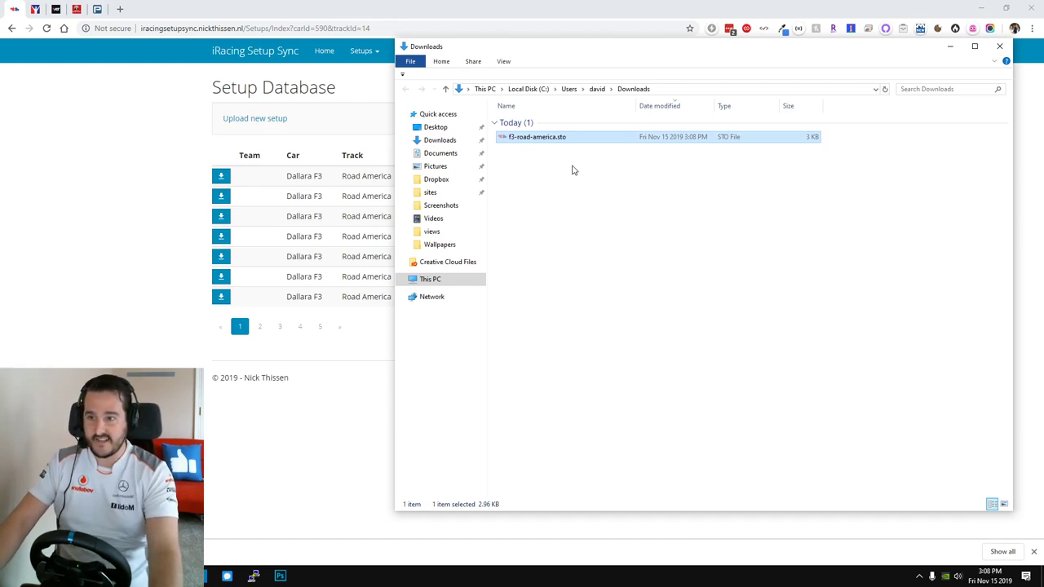
pyautogui.click(445, 156)
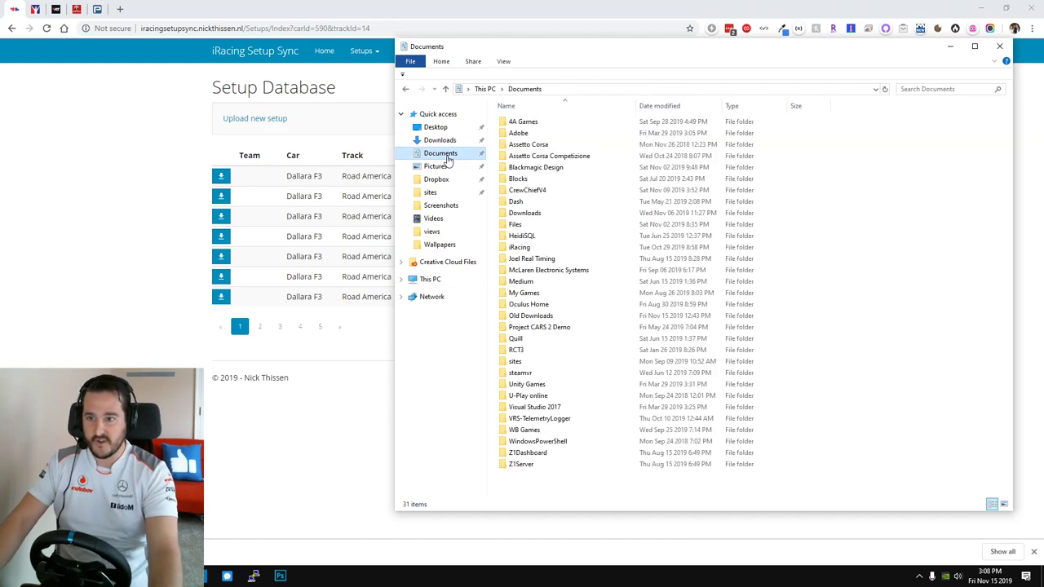
pyautogui.doubleClick(526, 247)
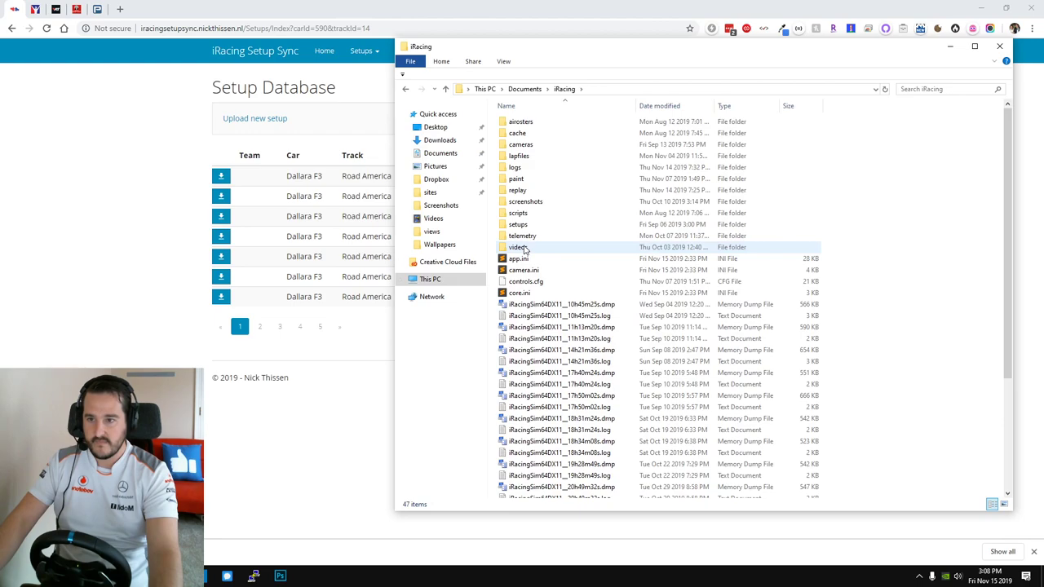
pyautogui.doubleClick(523, 225)
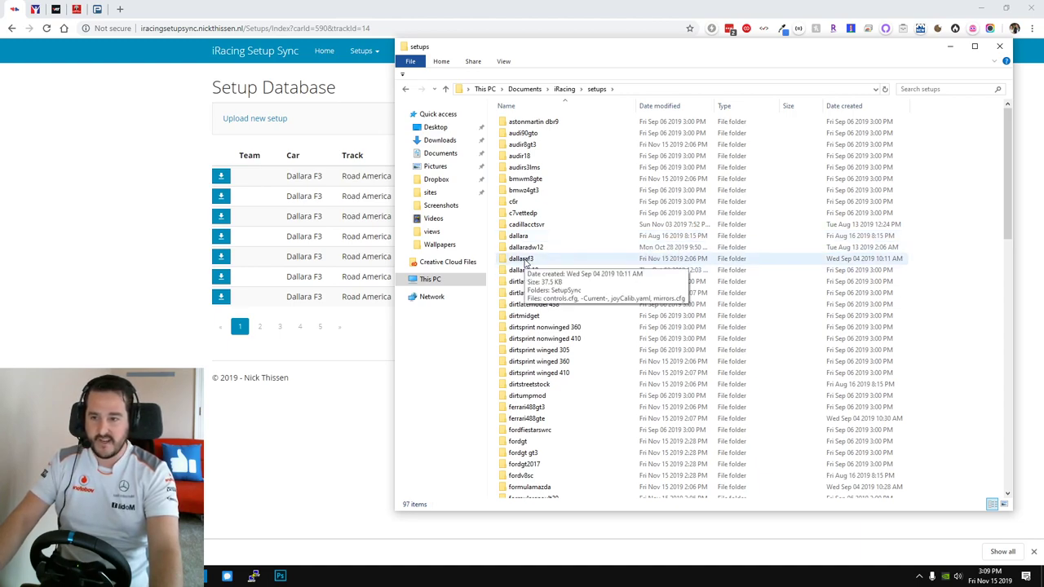
pyautogui.doubleClick(526, 259)
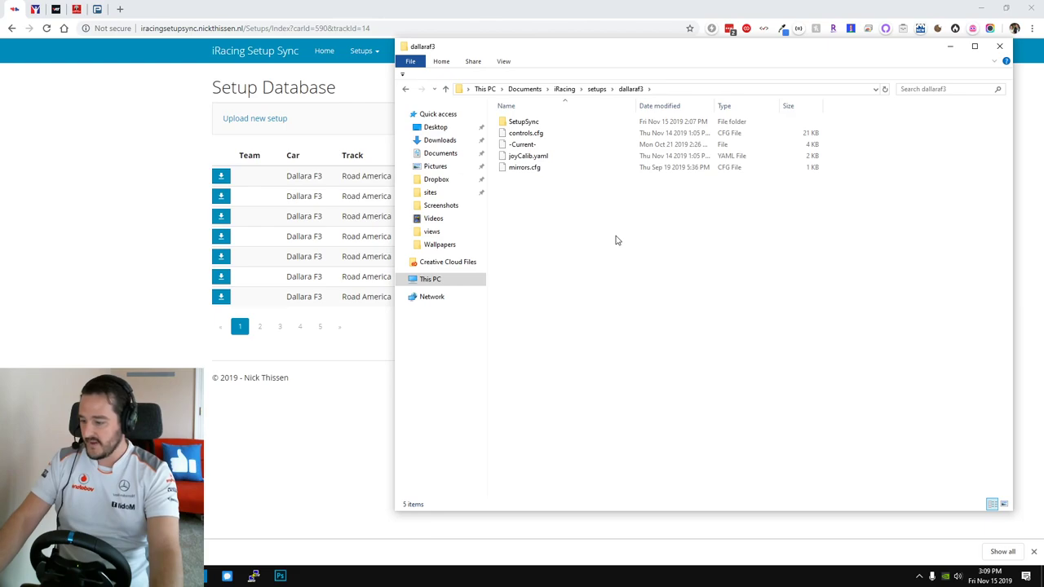
pyautogui.moveTo(616, 239); pyautogui.dragTo(615, 239)
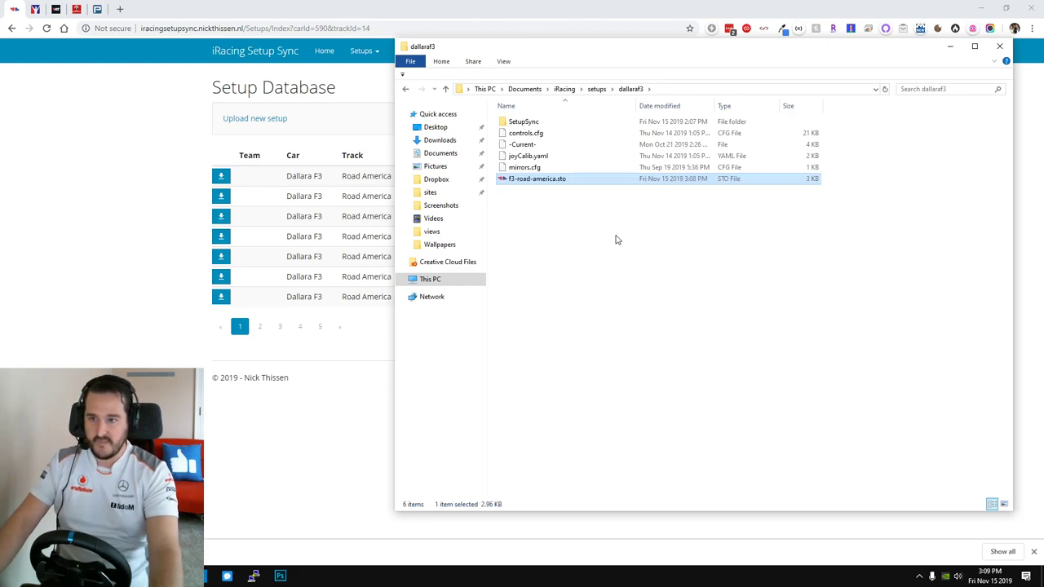
pyautogui.click(617, 239)
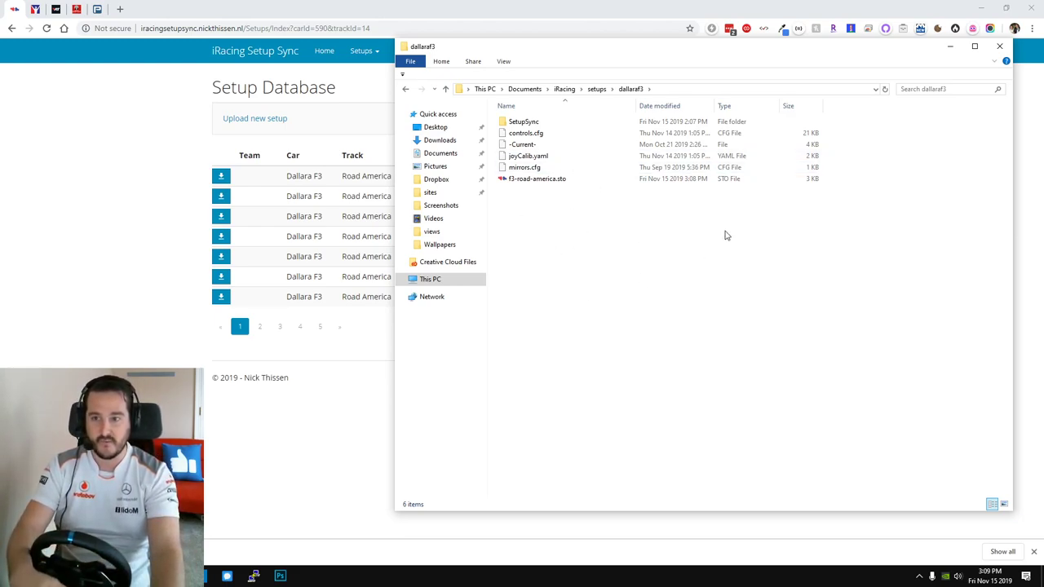
pyautogui.click(1001, 46)
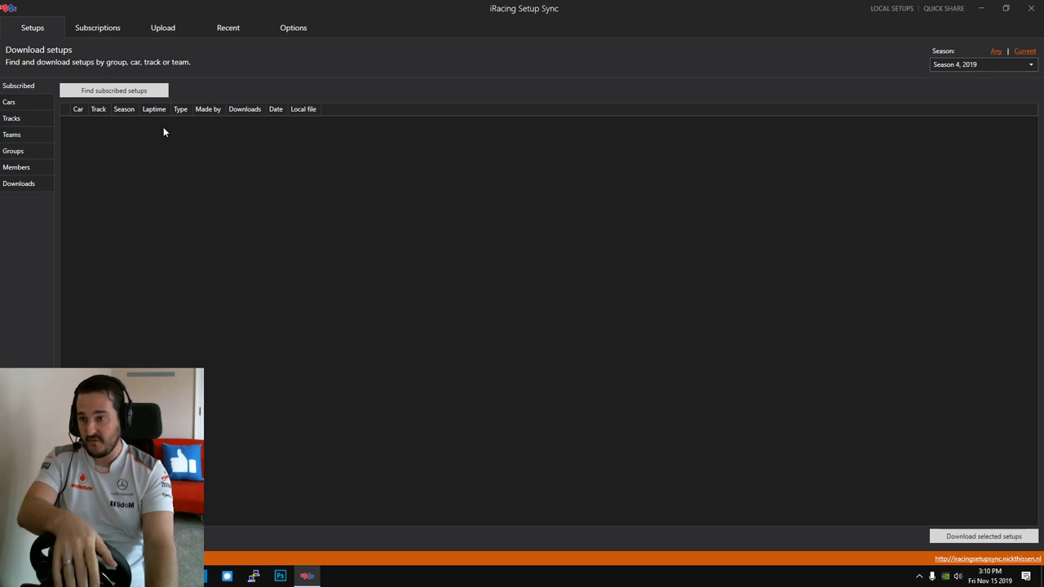
# Step: In the iRacing Setup Sync desktop app, review which cars are subscribed in the car subscriptions list
pyautogui.click(92, 29)
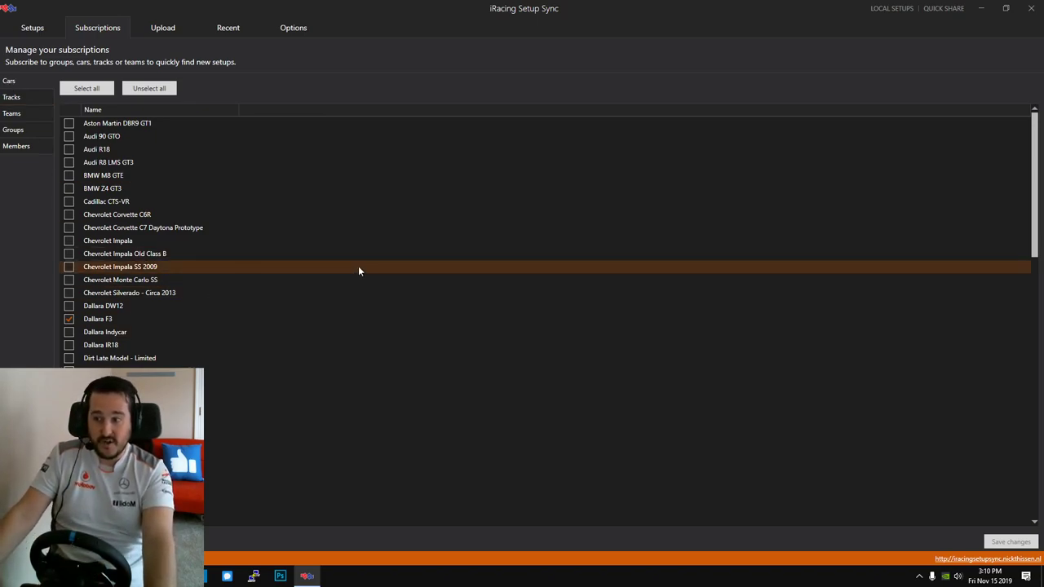
pyautogui.scroll(-2, 367, 245)
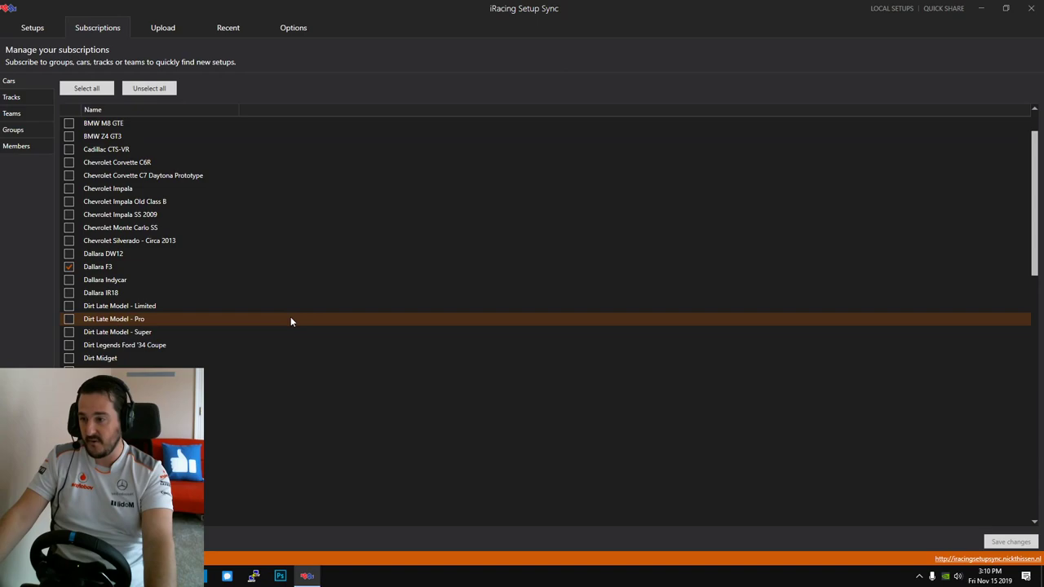
pyautogui.scroll(-5, 84, 269)
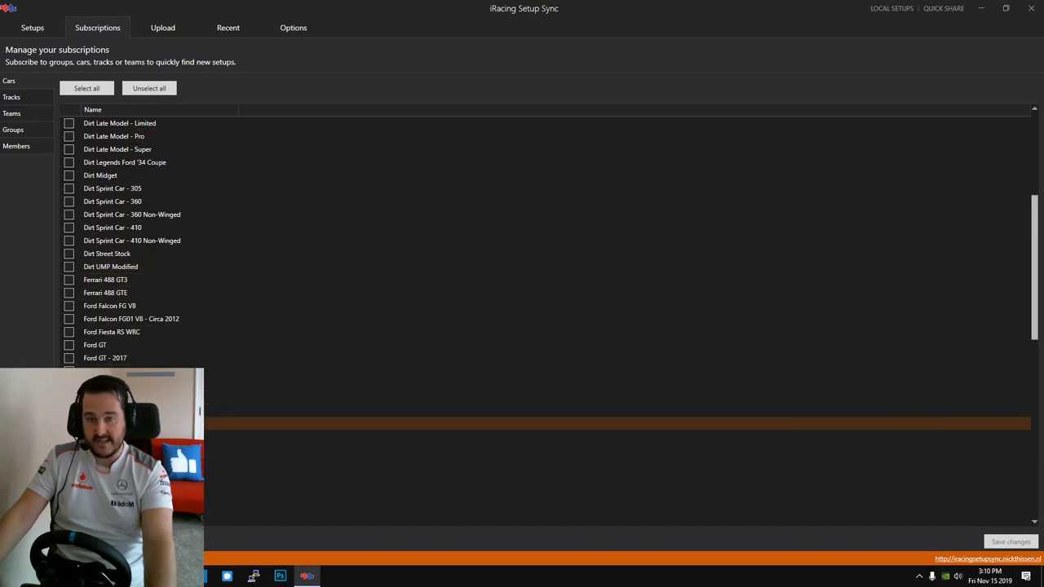
pyautogui.scroll(-7, 187, 424)
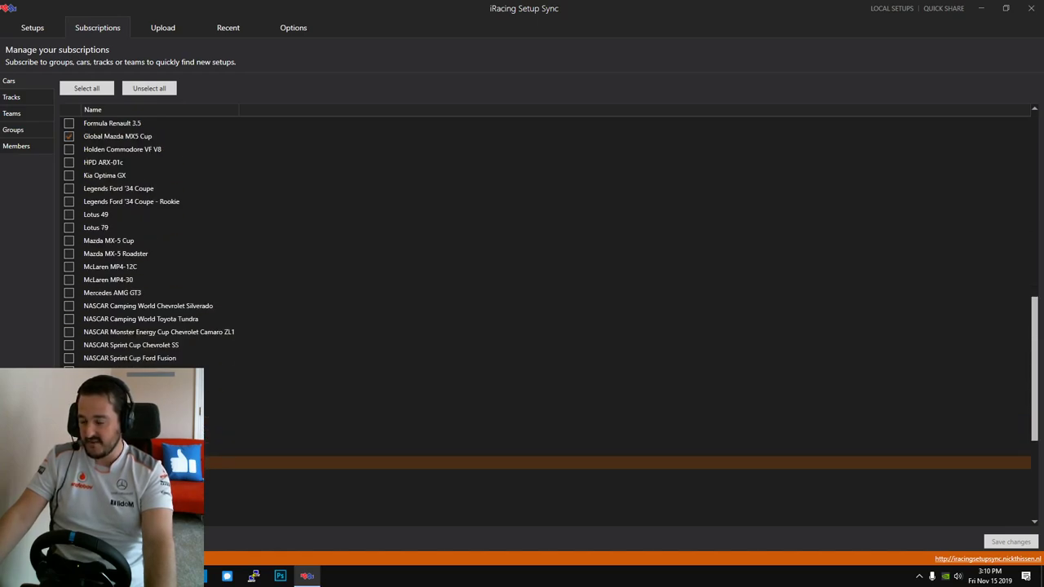
pyautogui.scroll(-2, 187, 462)
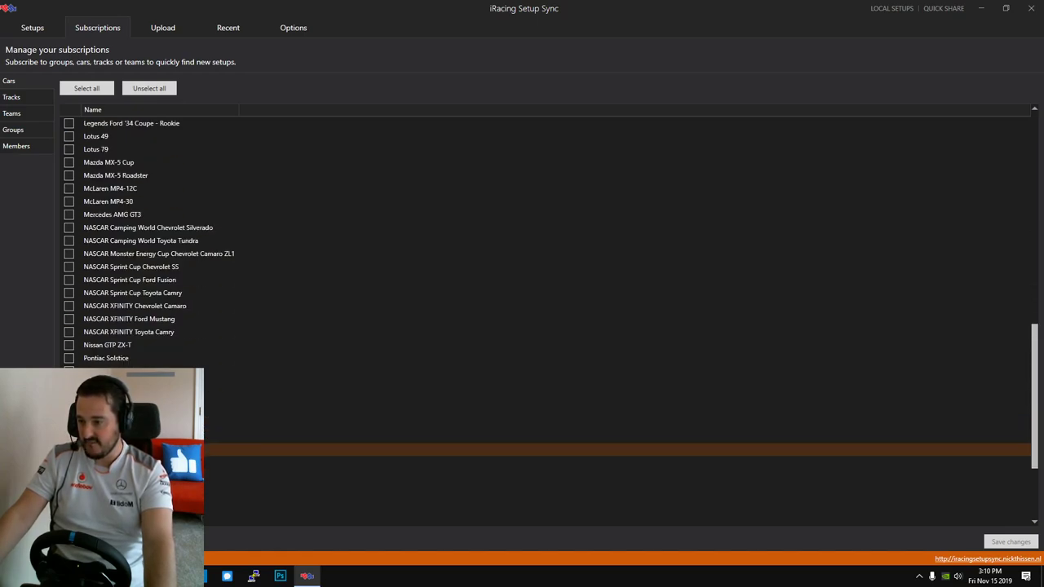
pyautogui.scroll(-2, 188, 462)
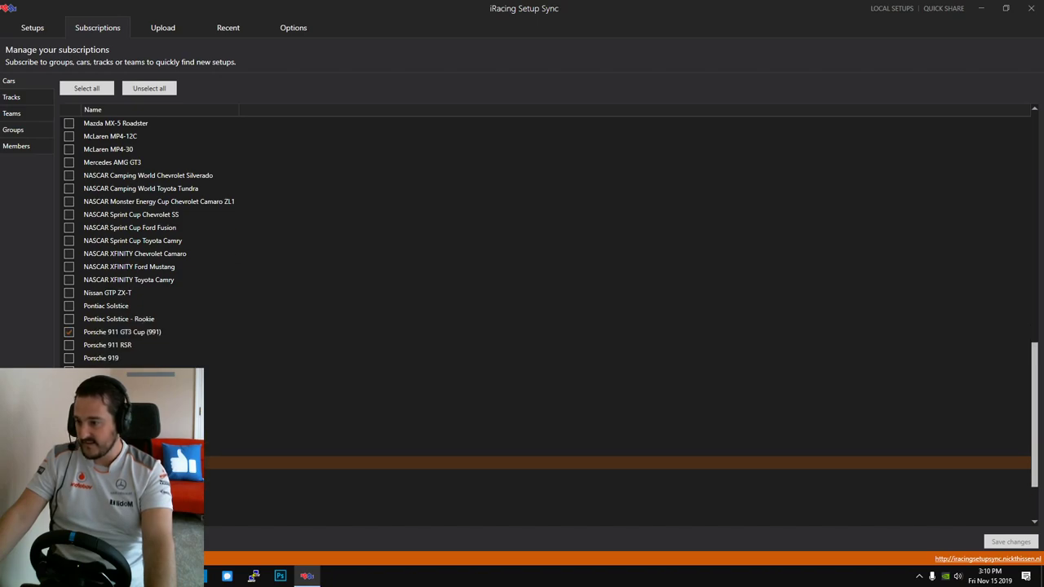
pyautogui.scroll(-3, 188, 463)
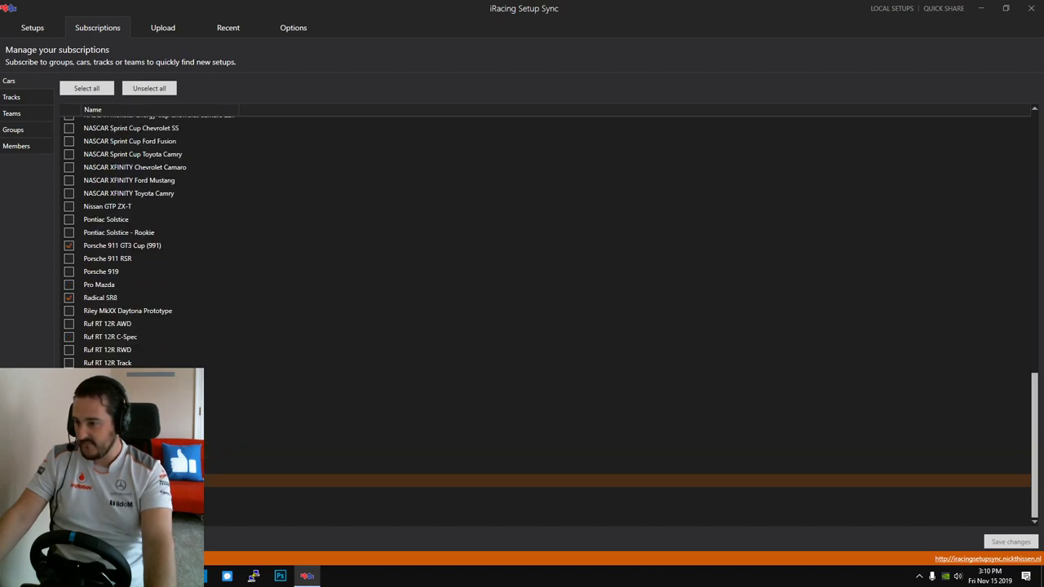
# Step: Review which tracks are subscribed alongside the cars, and return to the car subscriptions list
pyautogui.scroll(15, 188, 465)
pyautogui.scroll(2, 163, 364)
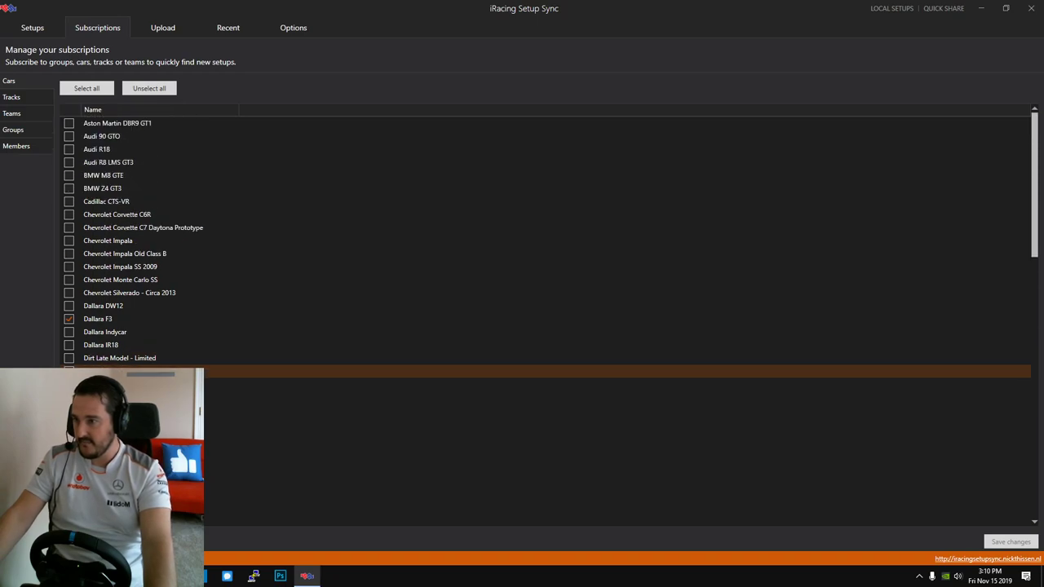
pyautogui.click(22, 105)
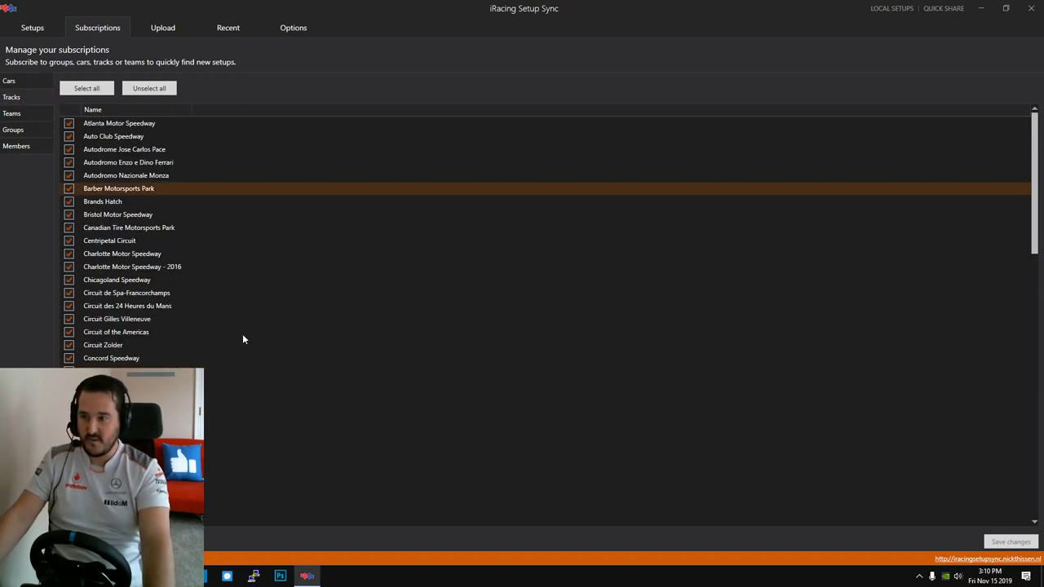
pyautogui.scroll(-7, 242, 350)
pyautogui.scroll(7, 243, 359)
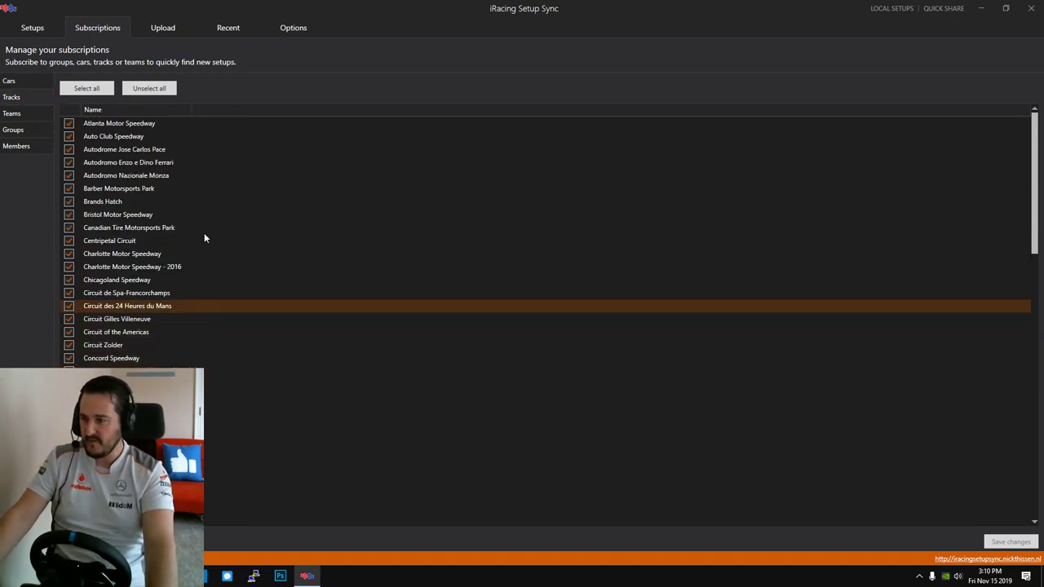
pyautogui.click(33, 79)
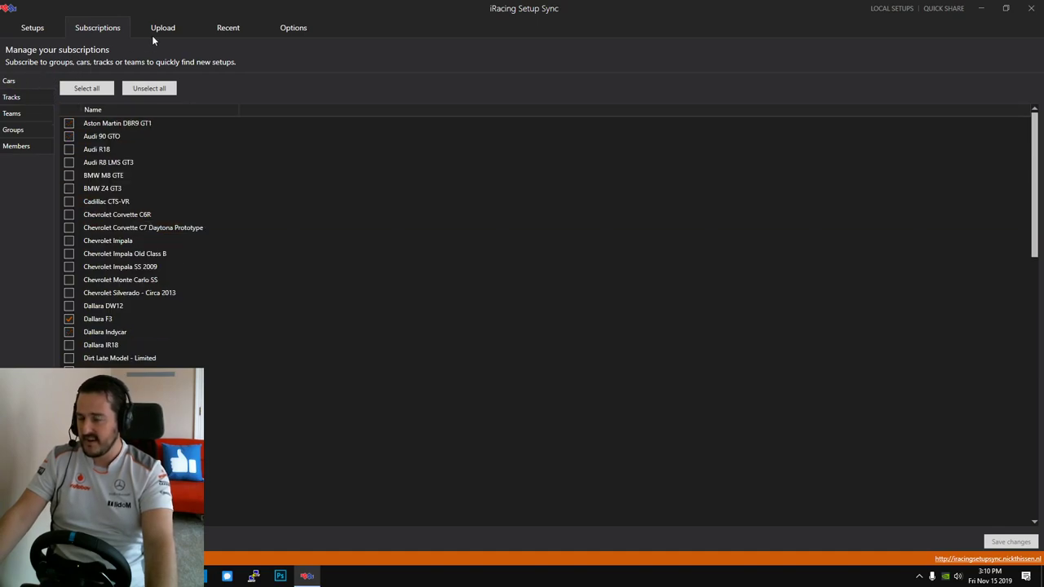
# Step: Open the download queue in the setups section and try to start it
pyautogui.click(31, 32)
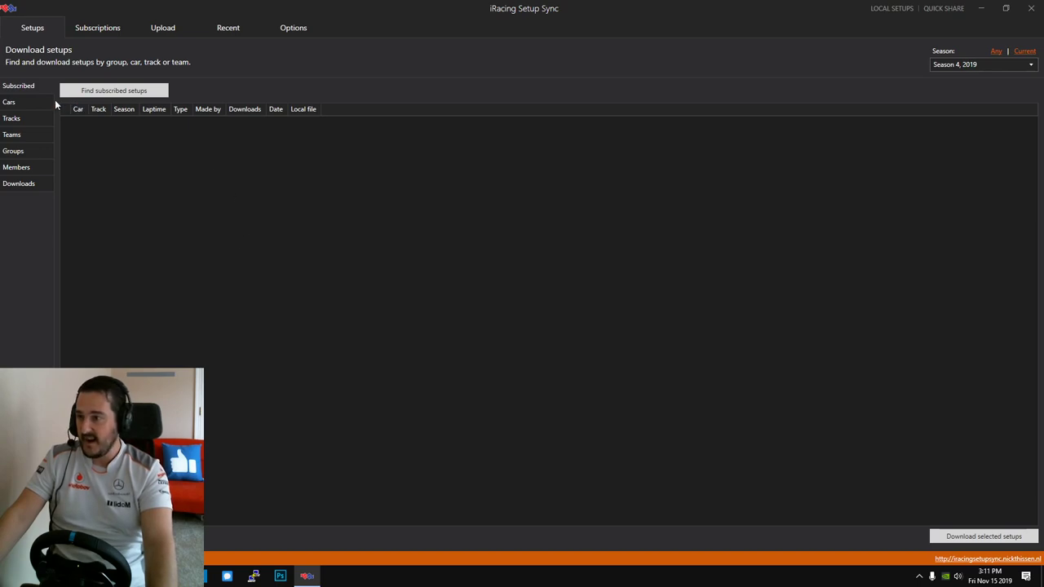
pyautogui.click(31, 184)
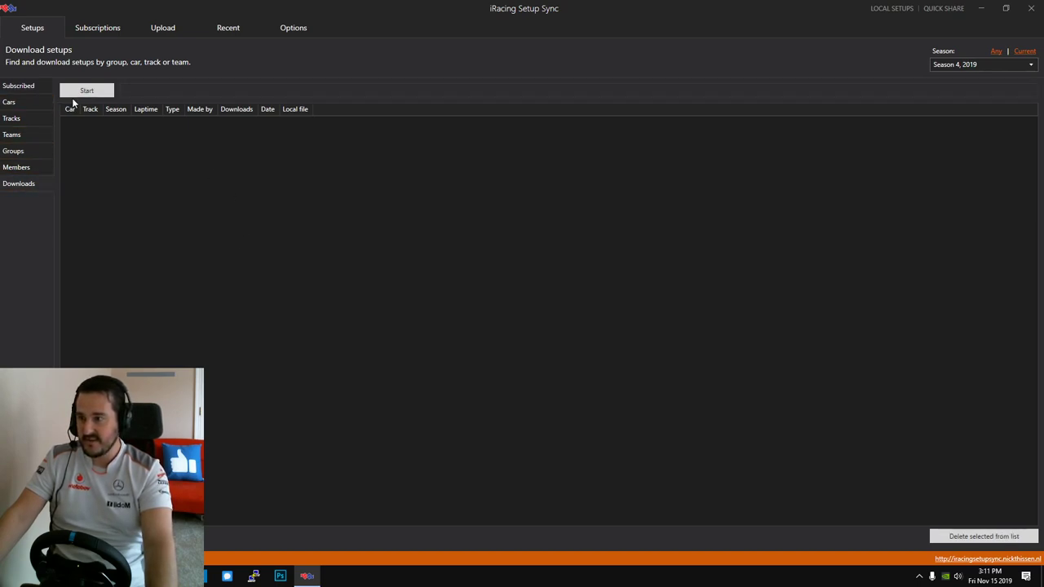
pyautogui.click(93, 95)
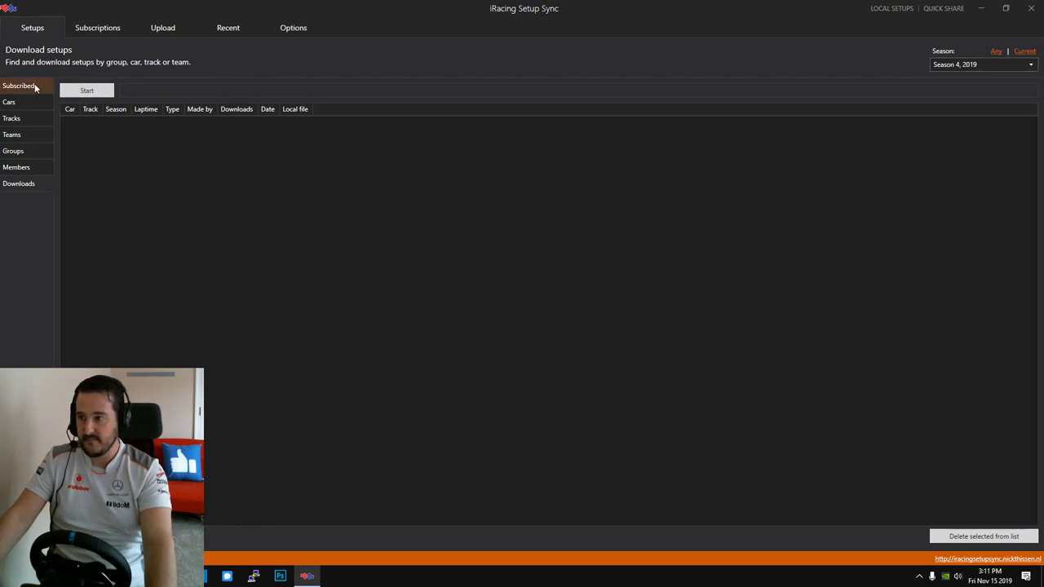
pyautogui.click(97, 28)
pyautogui.click(33, 29)
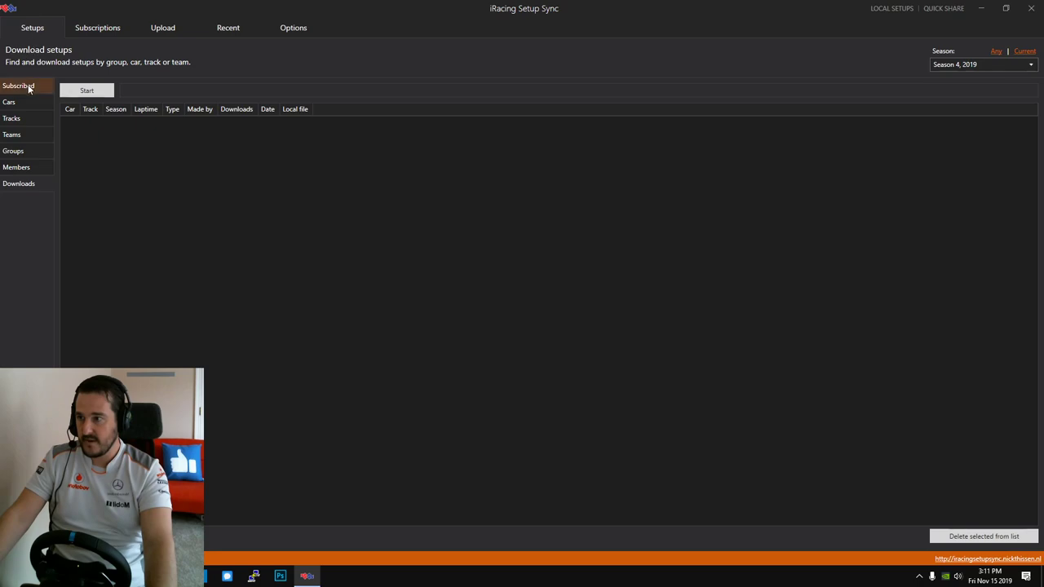
# Step: Clear all car subscriptions, subscribe only to the BMW M8 GTE, and save the changes
pyautogui.click(90, 31)
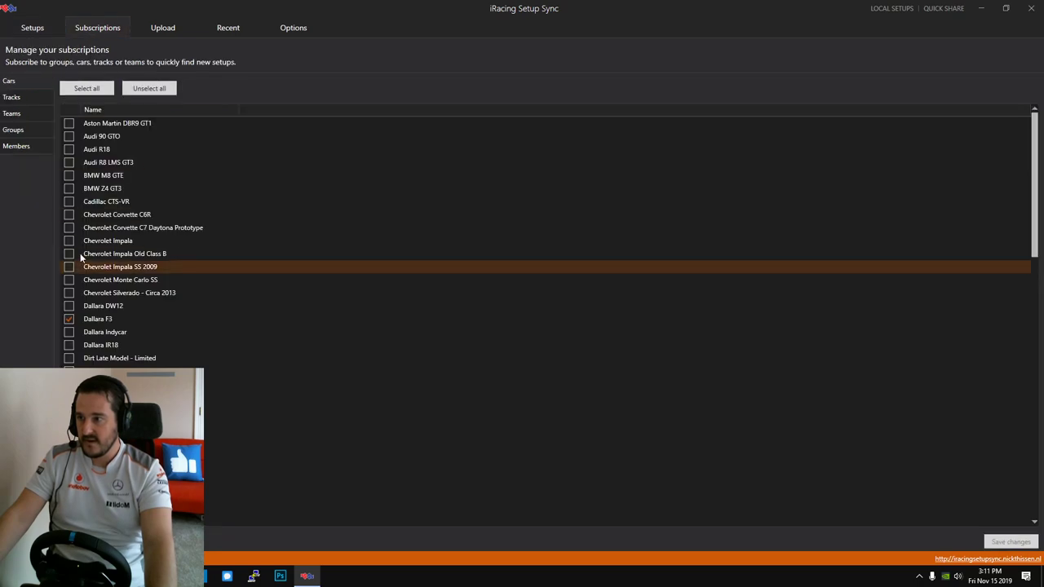
pyautogui.click(154, 88)
pyautogui.click(66, 174)
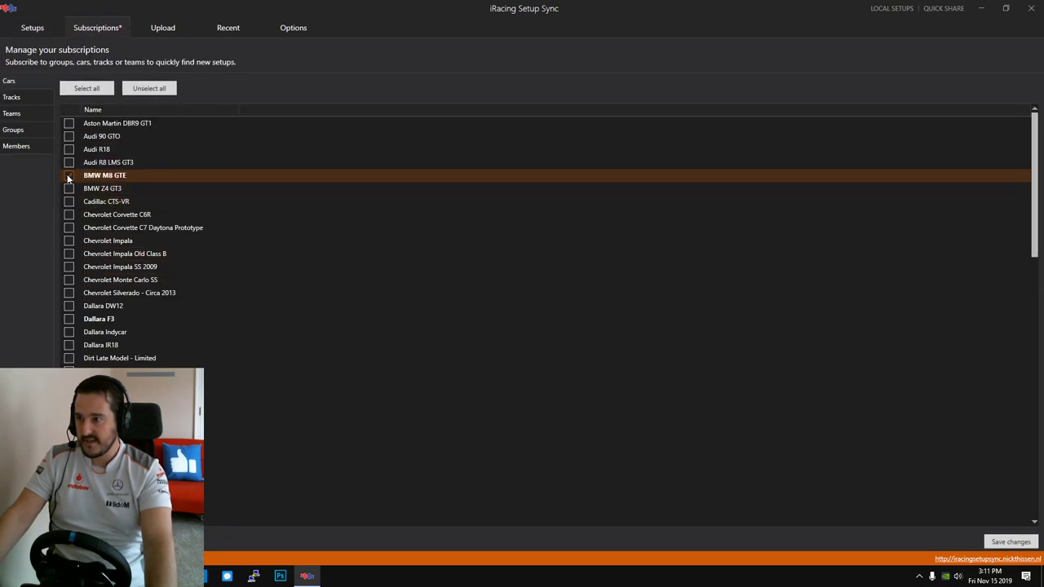
pyautogui.click(33, 28)
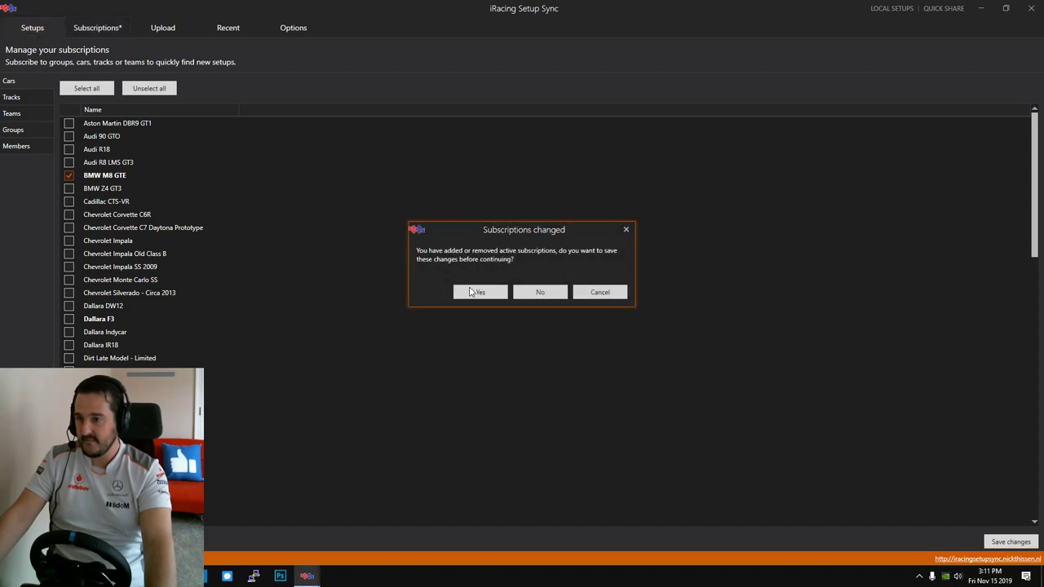
pyautogui.click(477, 289)
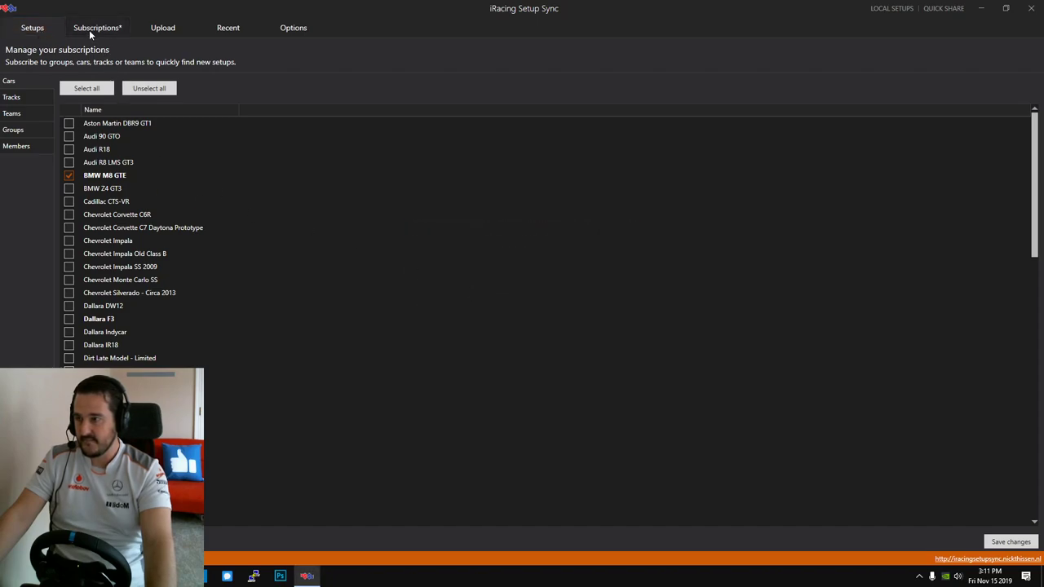
pyautogui.click(40, 27)
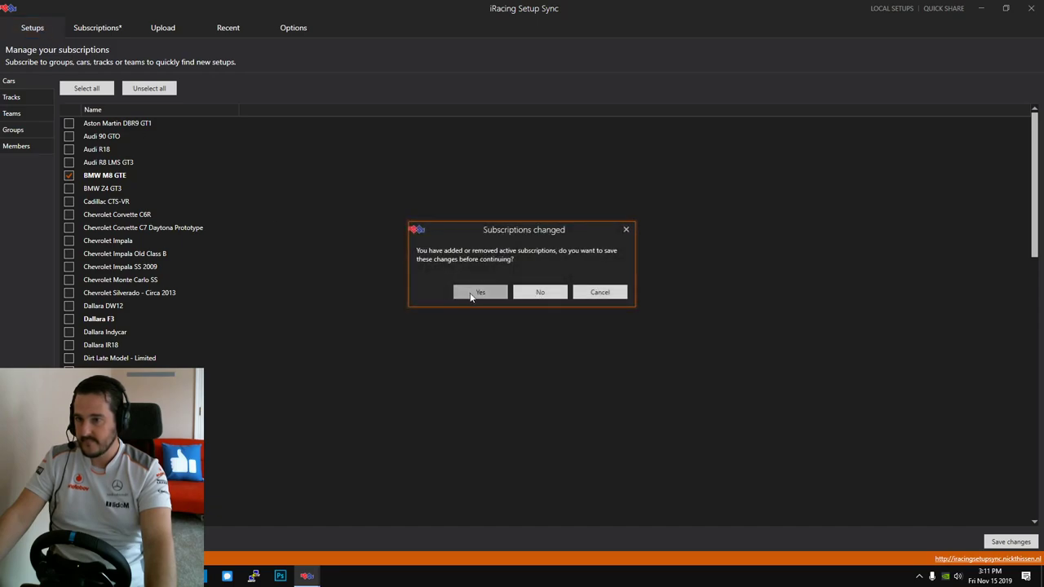
pyautogui.click(472, 293)
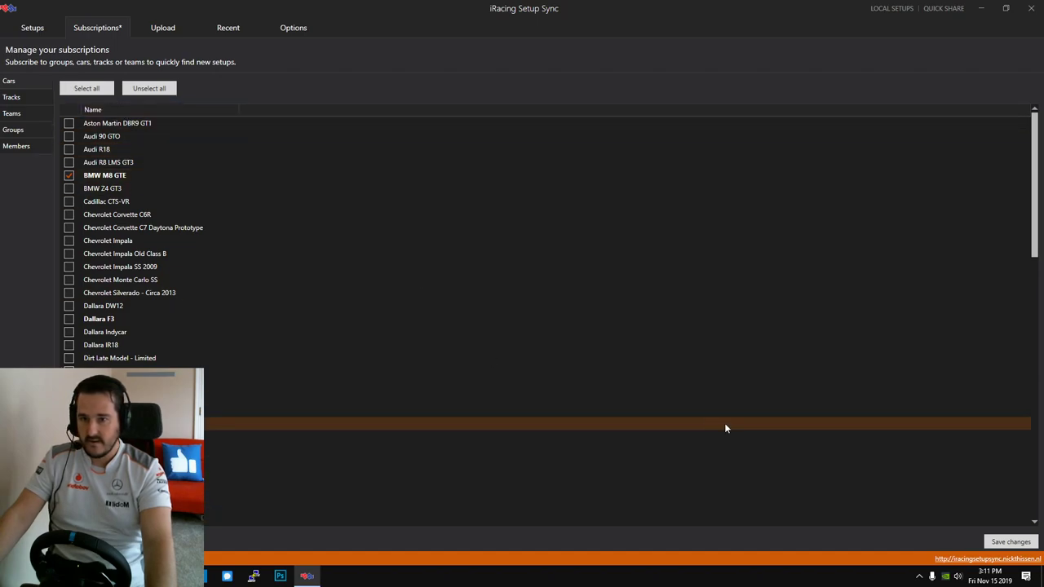
pyautogui.click(990, 541)
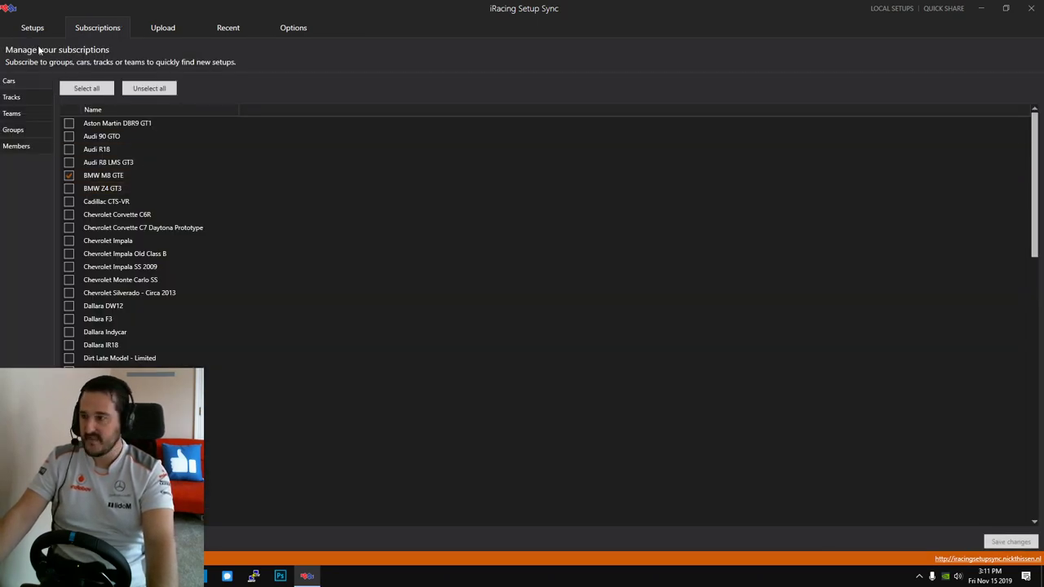
# Step: Recheck the saved subscriptions and search for all subscribed setups
pyautogui.click(33, 28)
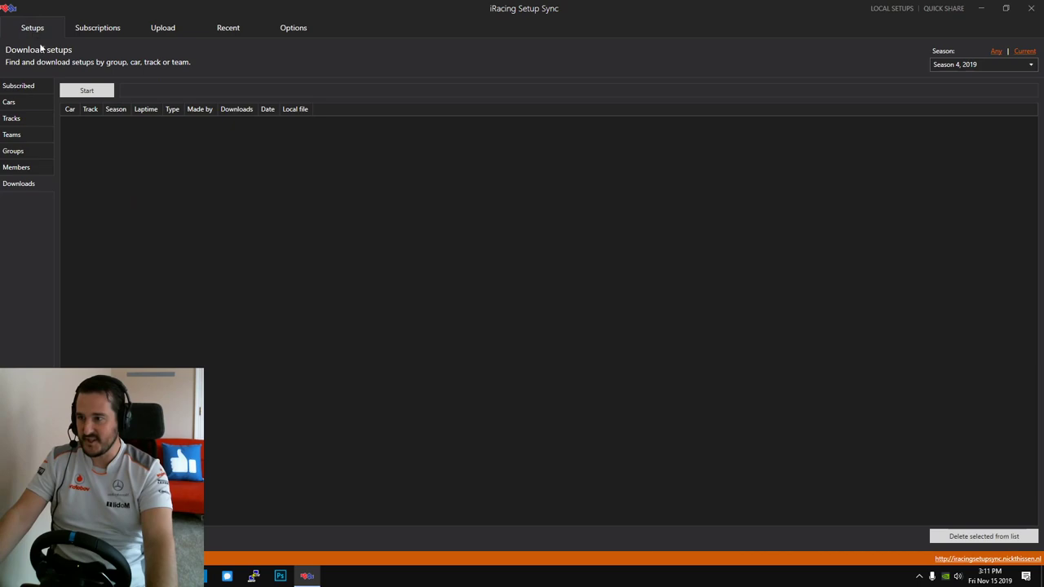
pyautogui.click(82, 31)
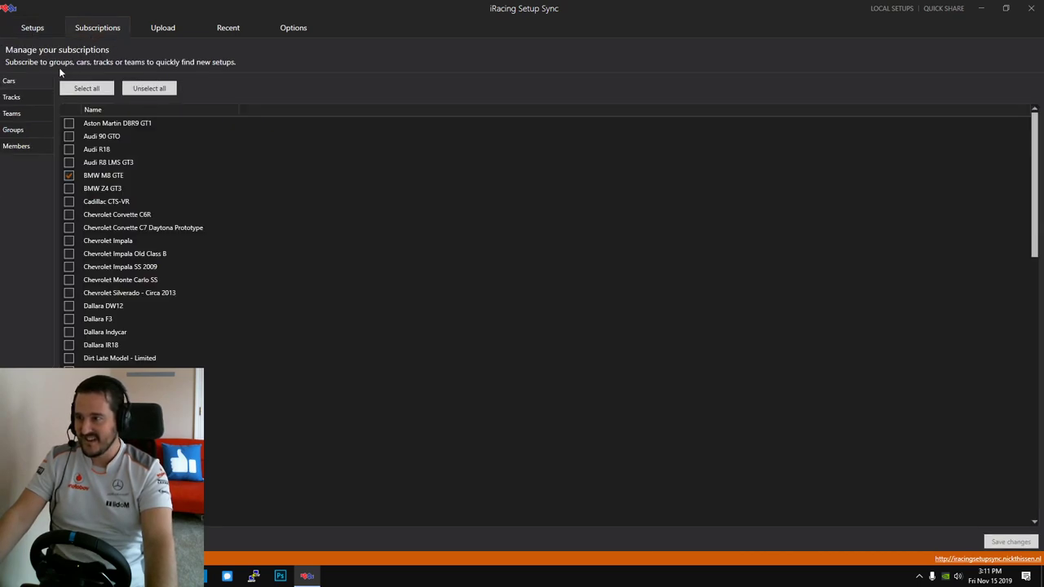
pyautogui.click(20, 98)
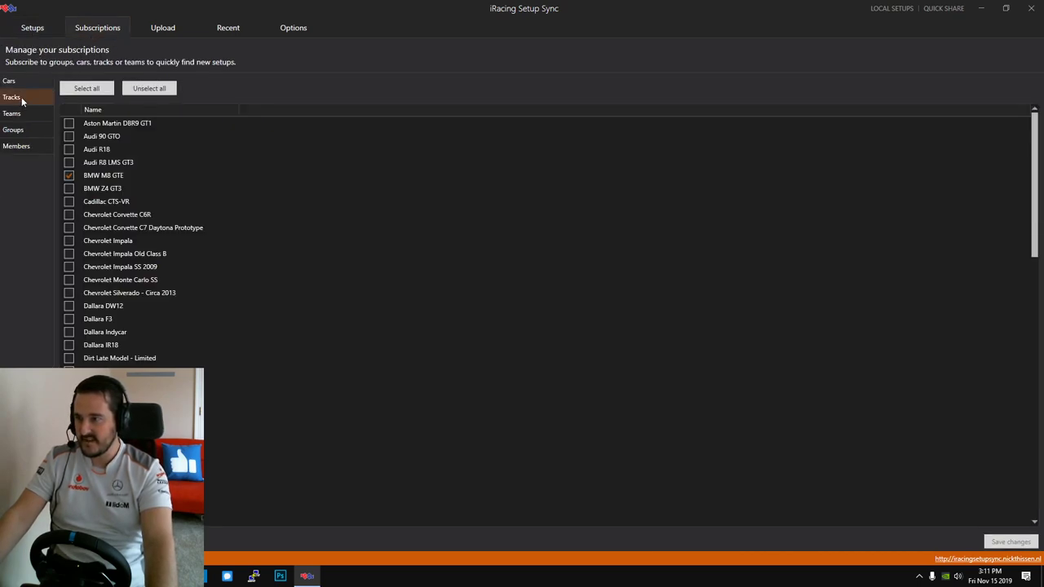
pyautogui.click(25, 34)
pyautogui.click(85, 92)
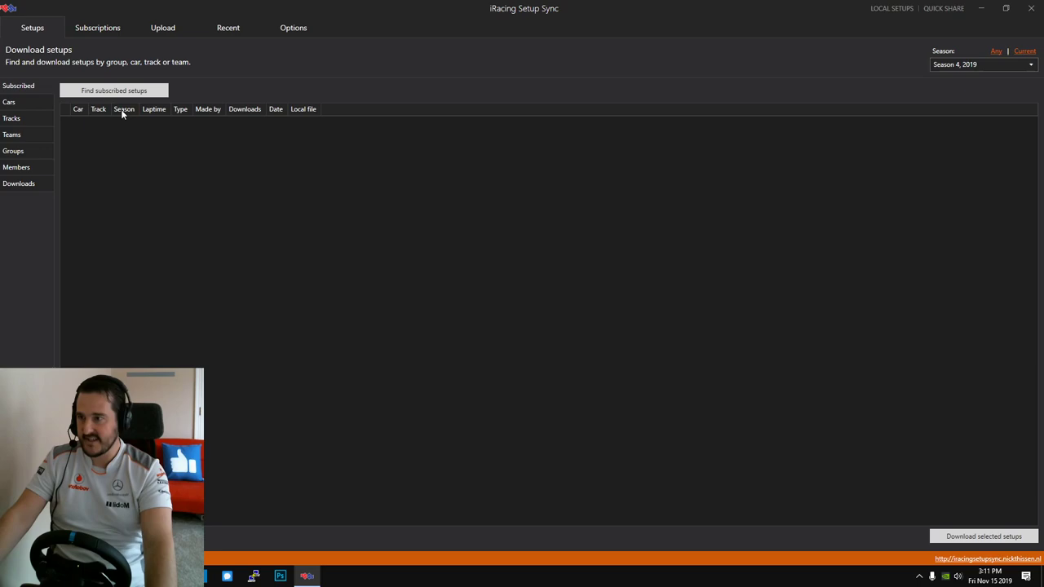
pyautogui.click(122, 88)
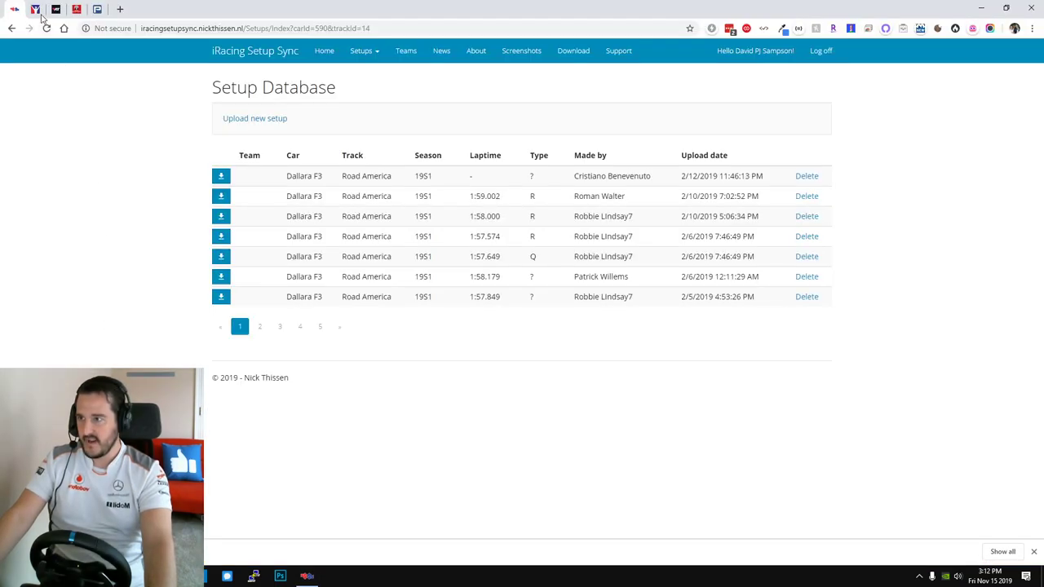
# Step: In the browser's iRacing member forum, open the Global Mazda MX5 Setup Shop topic in the Advanced Mazda MX-5 Cup road racing forum
pyautogui.click(37, 10)
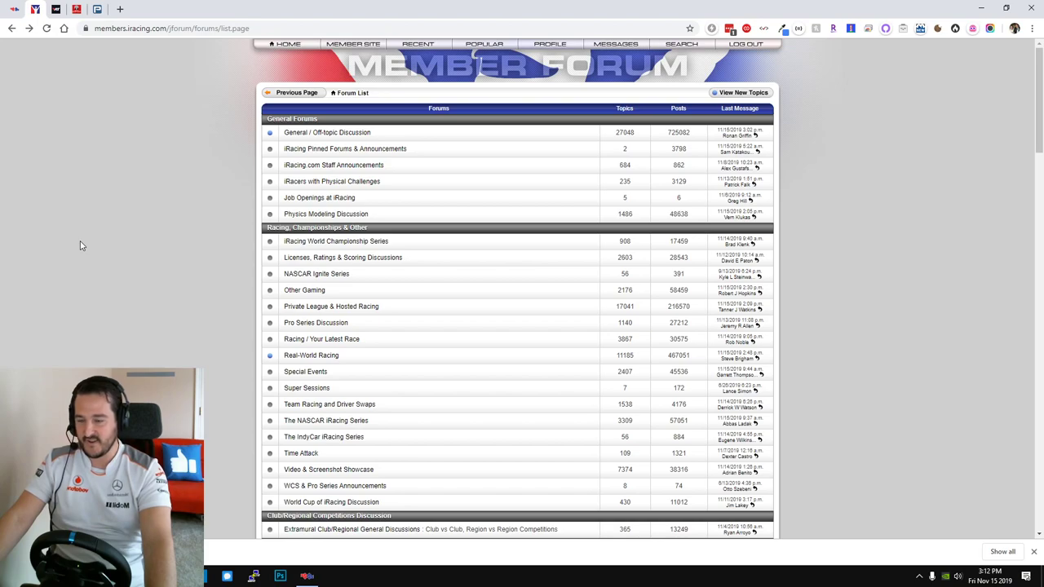
pyautogui.scroll(-1, 80, 245)
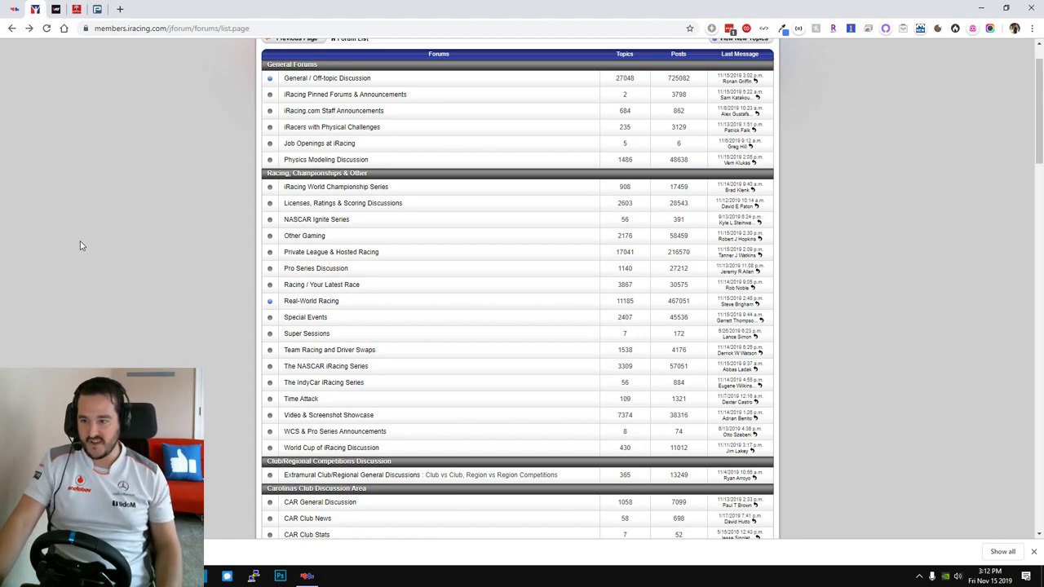
pyautogui.scroll(-6, 86, 228)
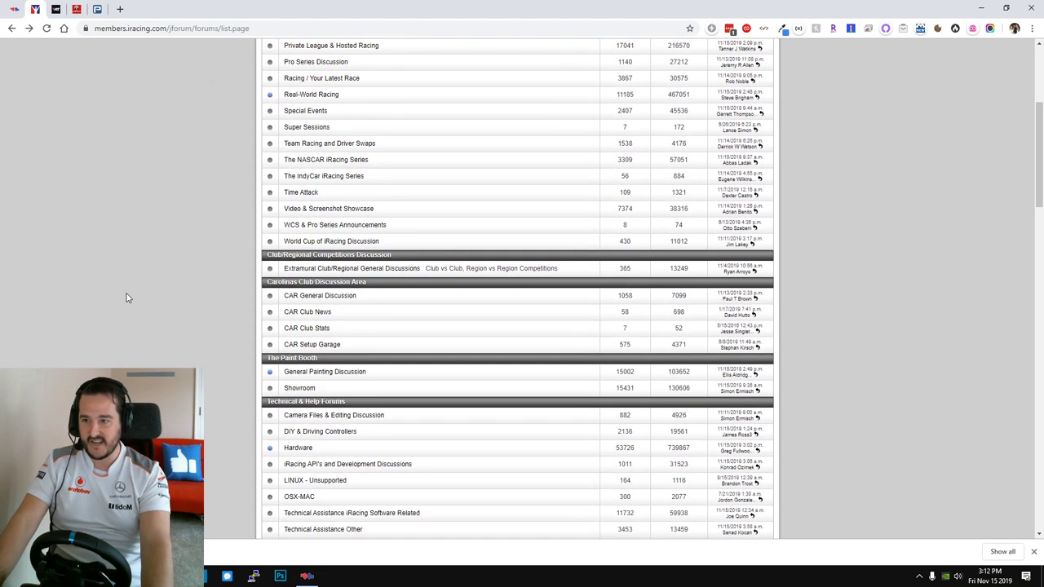
pyautogui.scroll(-4, 117, 304)
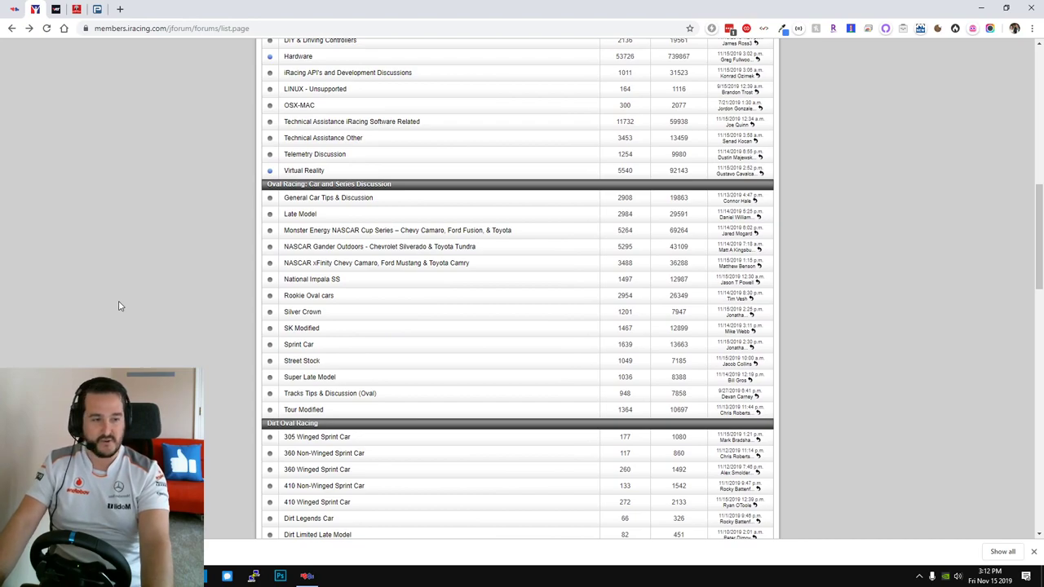
pyautogui.scroll(-6, 119, 306)
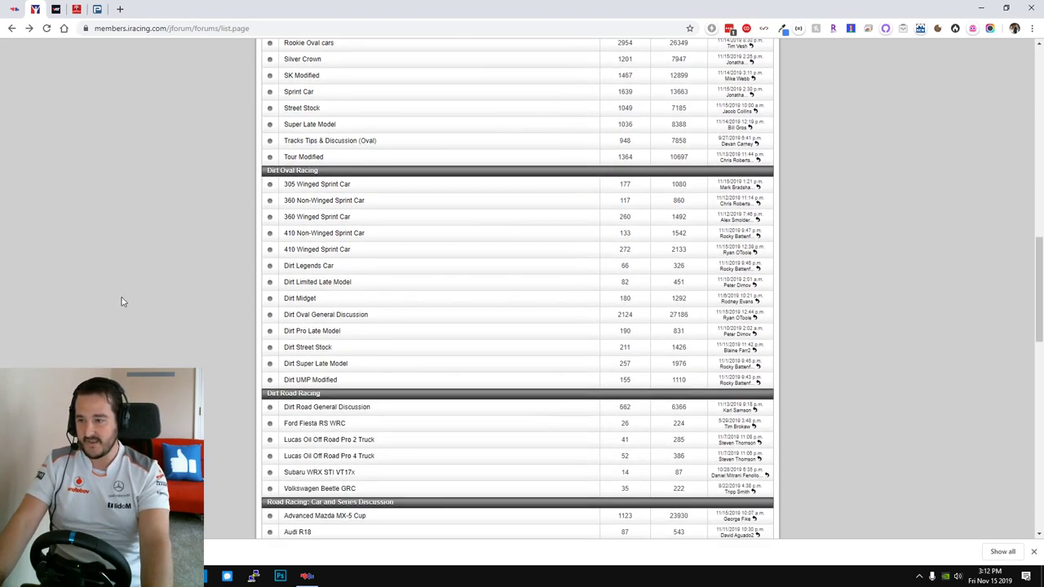
pyautogui.scroll(-2, 133, 253)
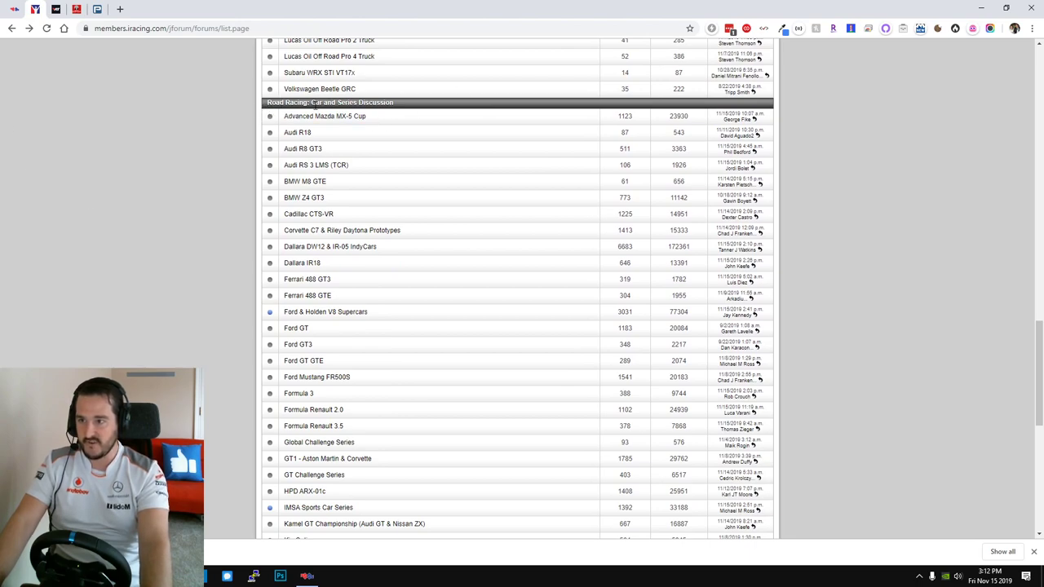
pyautogui.click(339, 120)
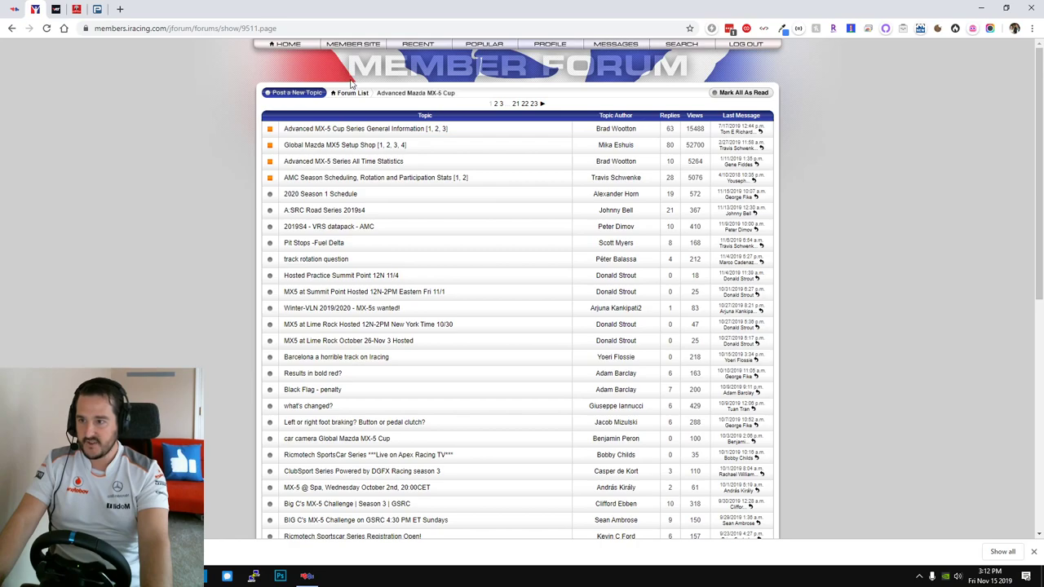
pyautogui.click(362, 147)
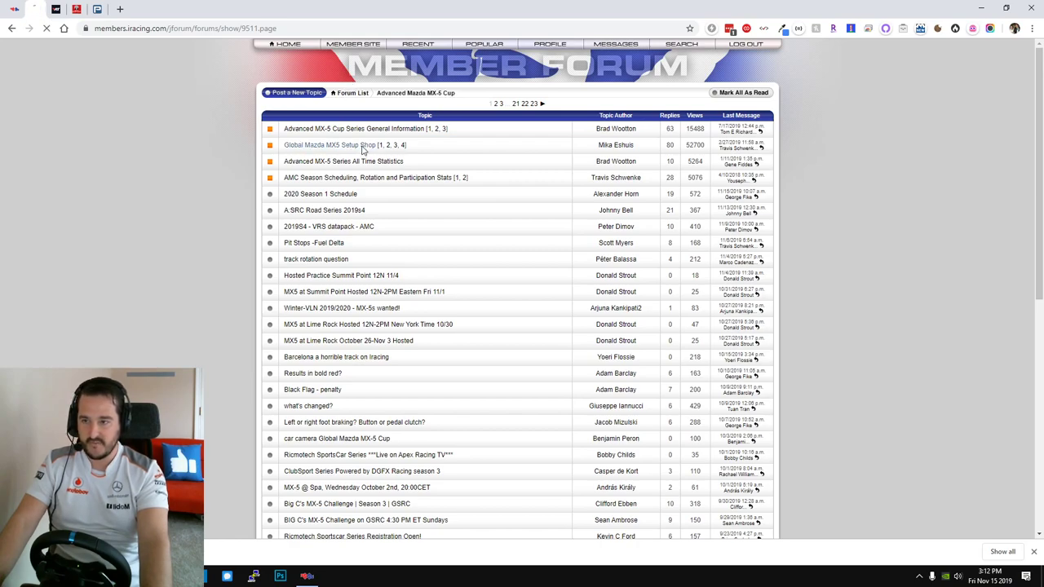
# Step: Examine the topic's weekly track list and replies for attached setup files, and switch back to iRacing Setup Sync
pyautogui.scroll(-3, 676, 245)
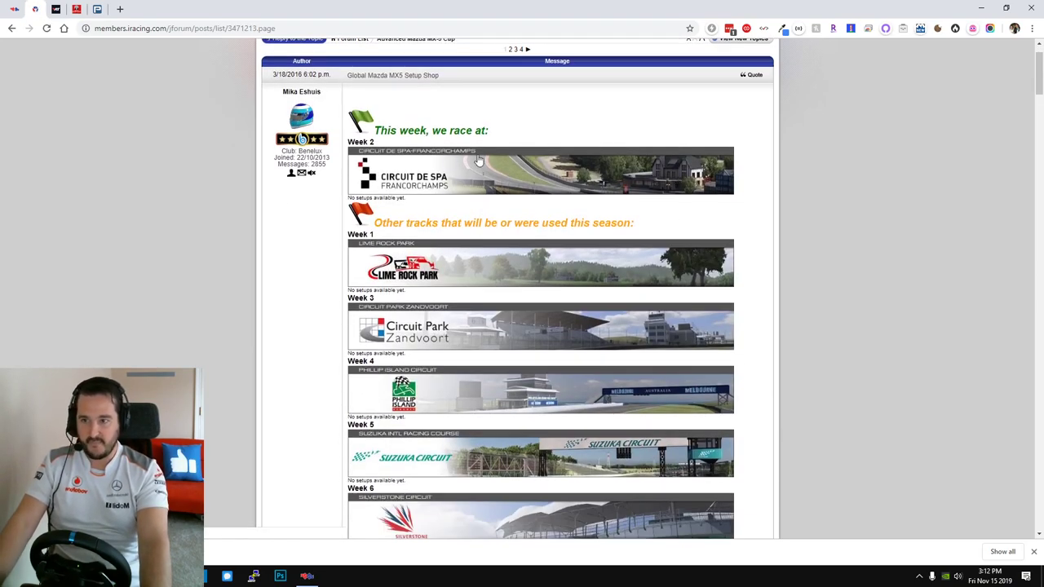
pyautogui.scroll(-15, 380, 255)
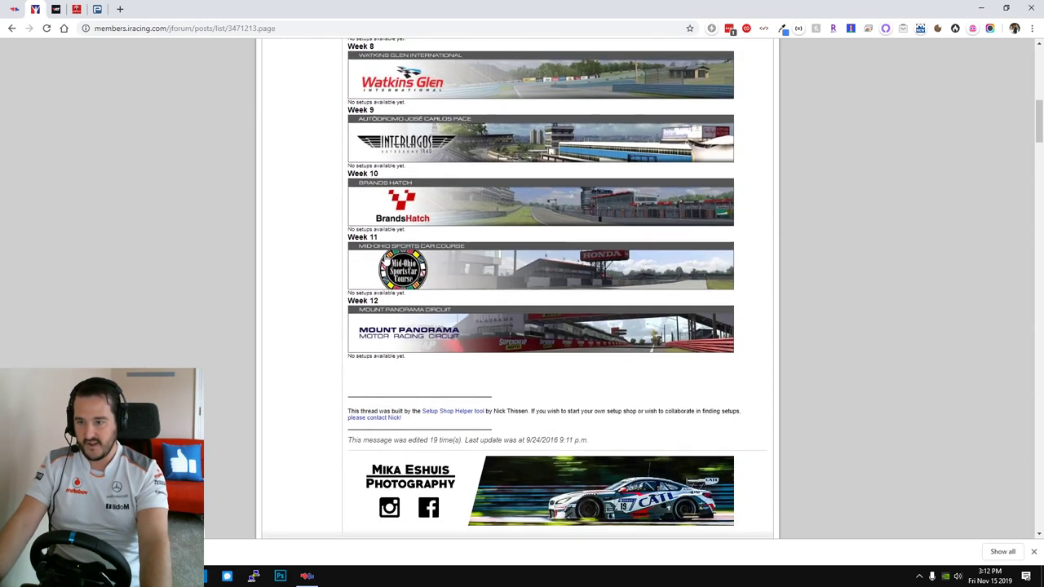
pyautogui.scroll(-5, 388, 256)
pyautogui.scroll(2, 482, 233)
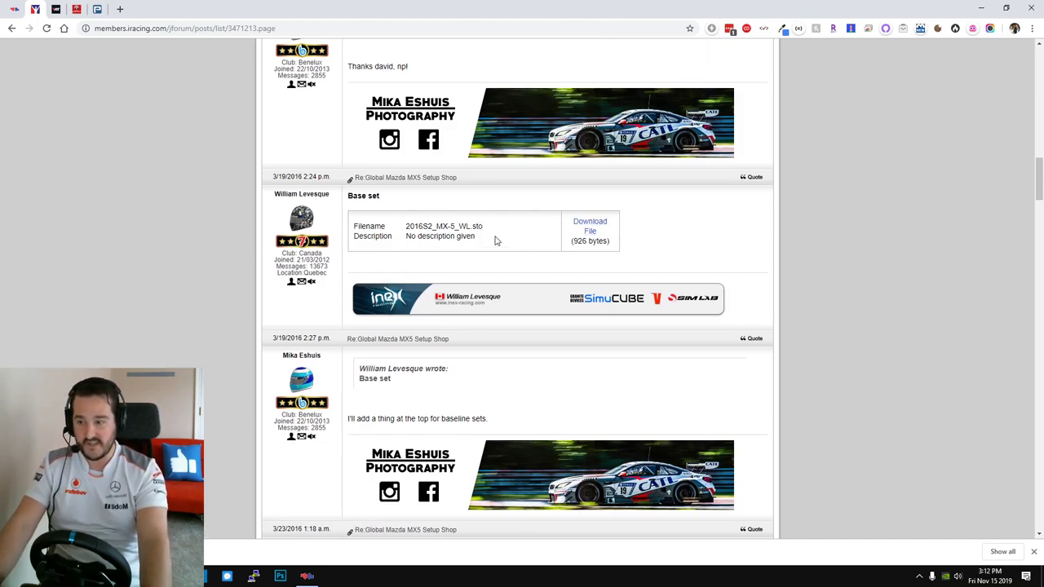
pyautogui.click(1033, 551)
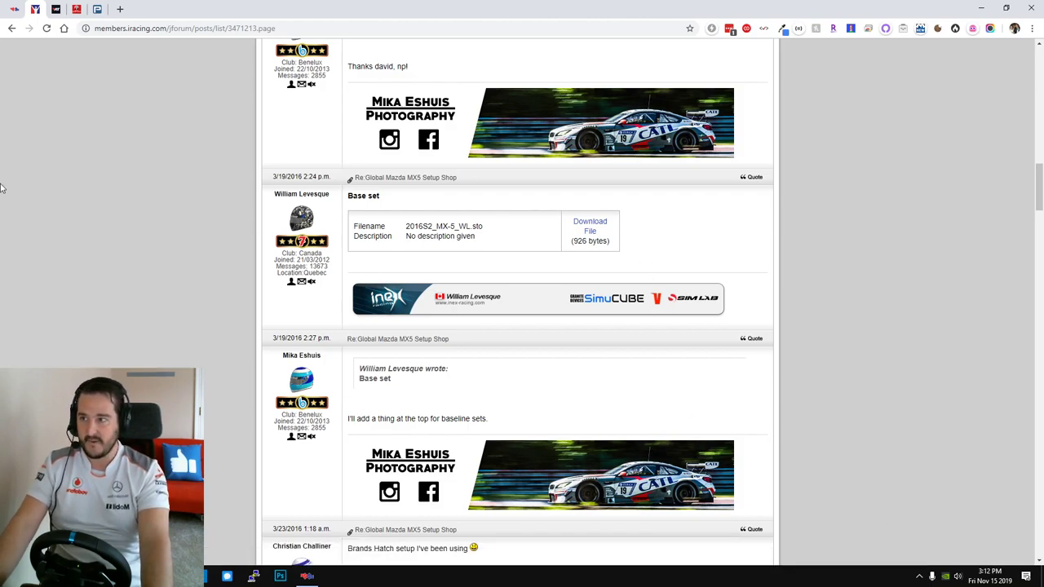
pyautogui.scroll(-6, 115, 200)
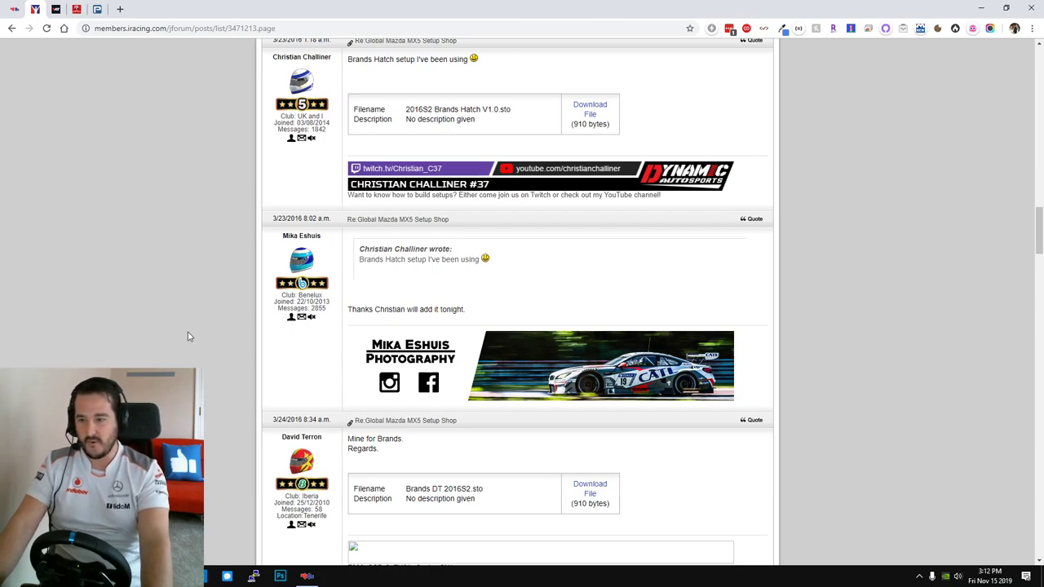
pyautogui.scroll(-3, 188, 334)
pyautogui.click(10, 29)
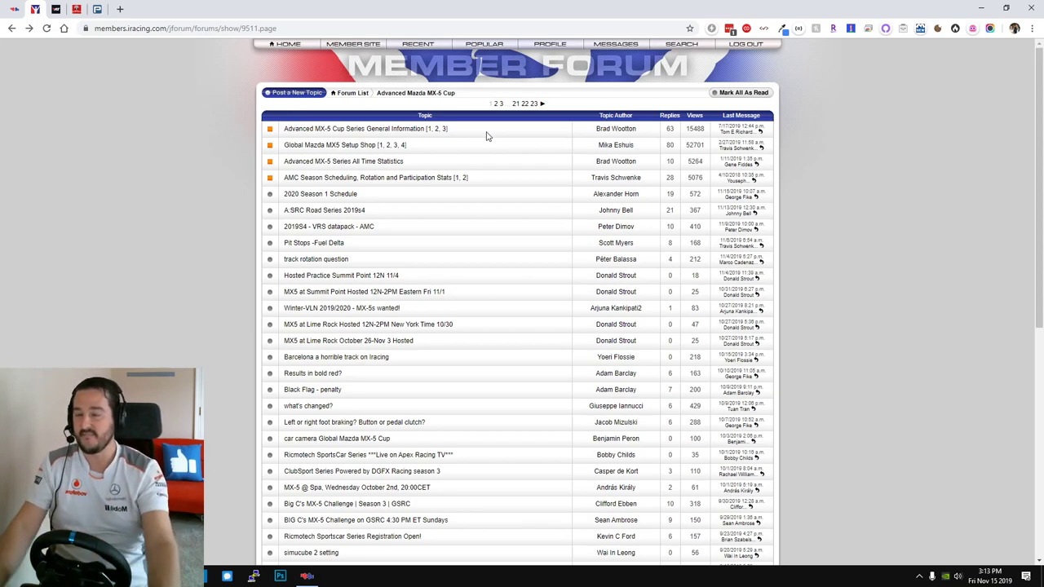
pyautogui.click(310, 578)
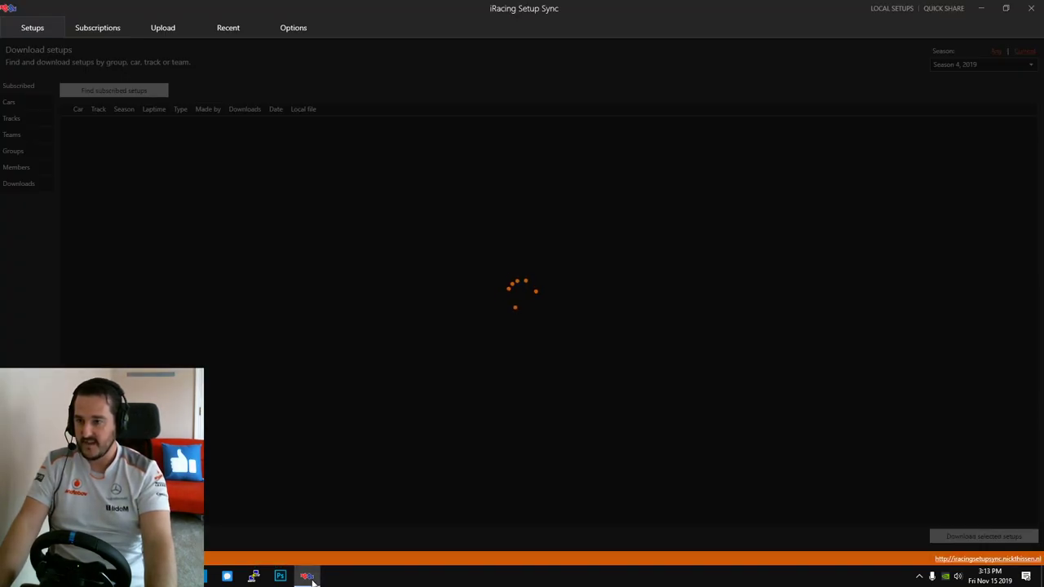
# Step: In File Explorer, open the dallaraf3 folder under Documents\iRacing\setups and select the f3-road-america.sto setup file
pyautogui.click(310, 578)
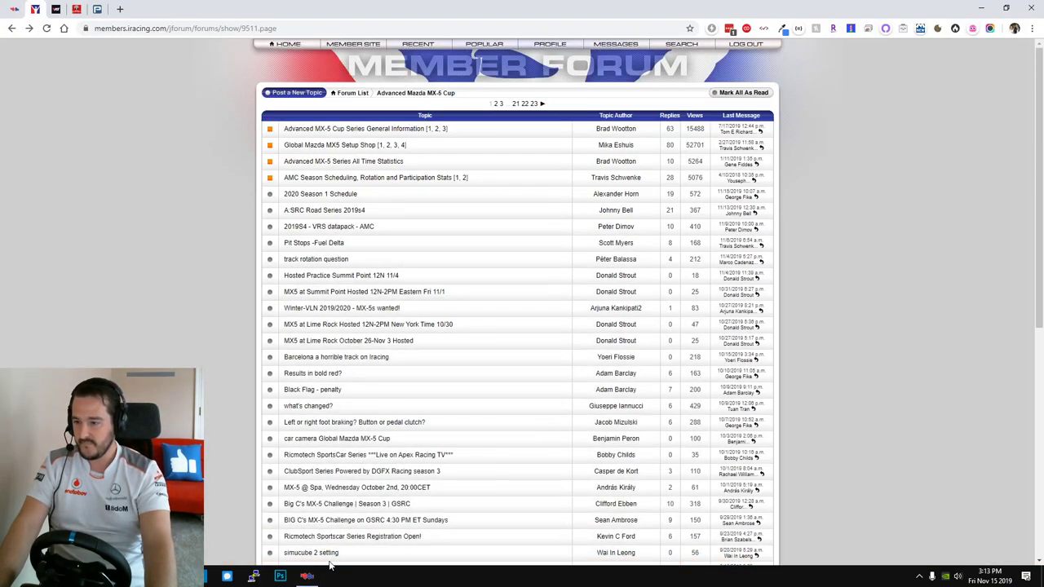
pyautogui.press('super+e')
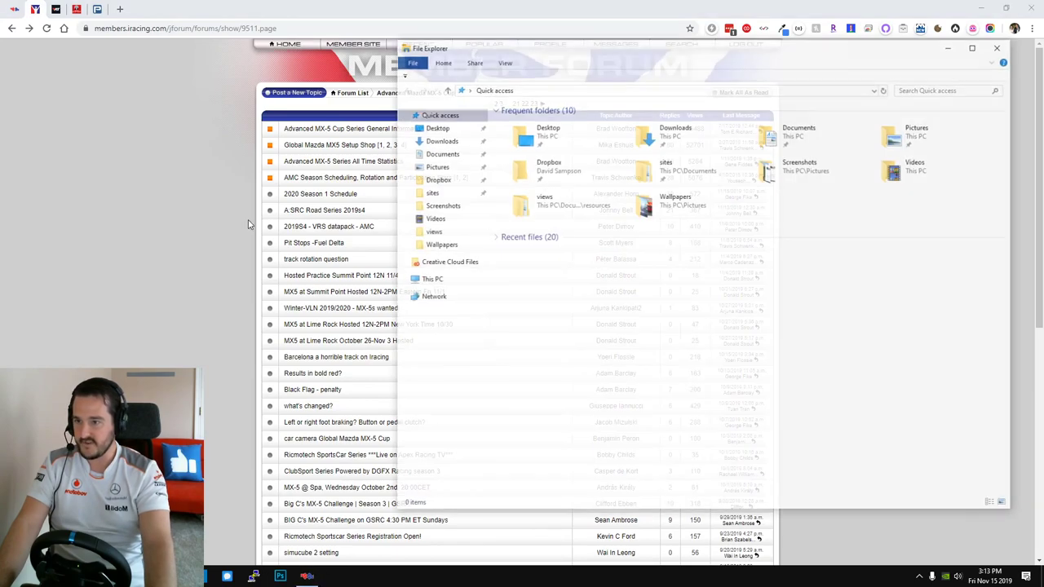
pyautogui.moveTo(642, 55); pyautogui.dragTo(379, 54)
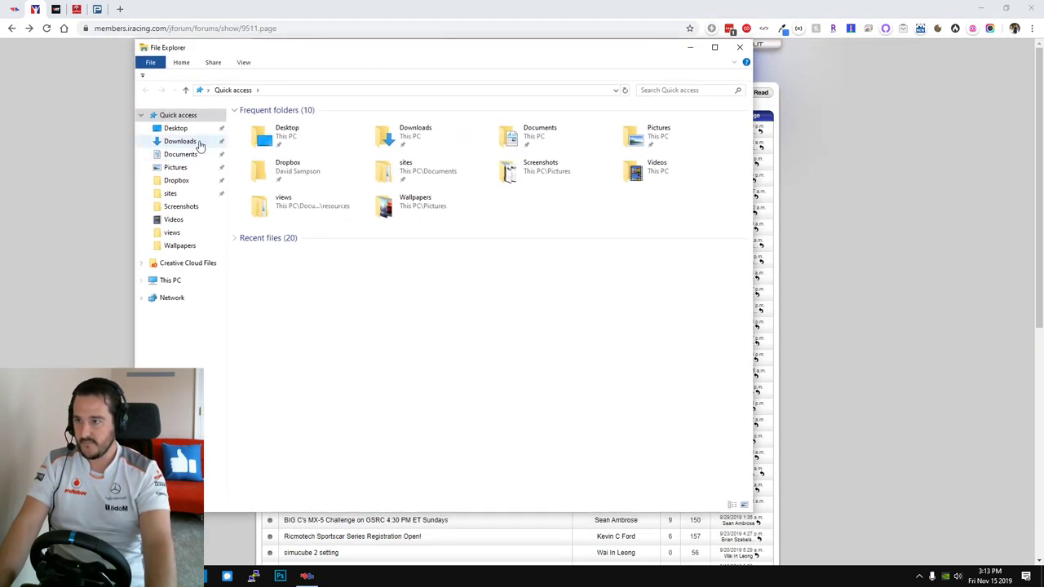
pyautogui.click(182, 155)
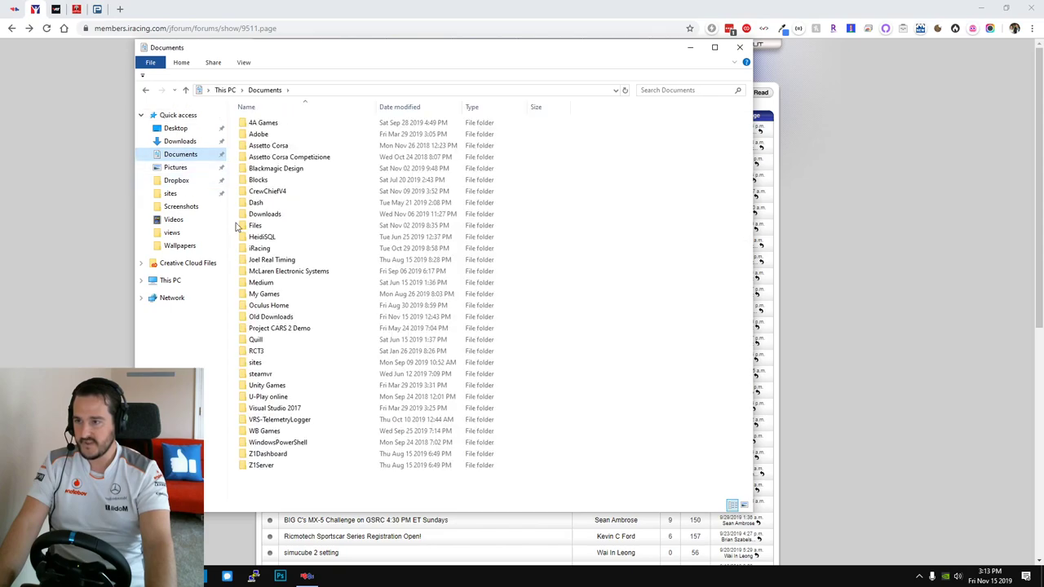
pyautogui.doubleClick(264, 253)
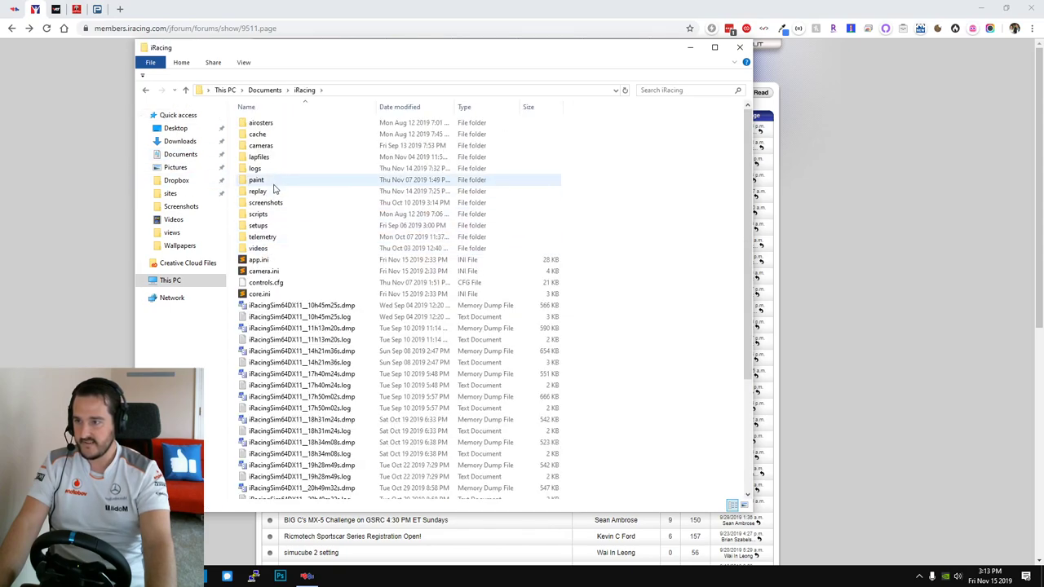
pyautogui.doubleClick(261, 233)
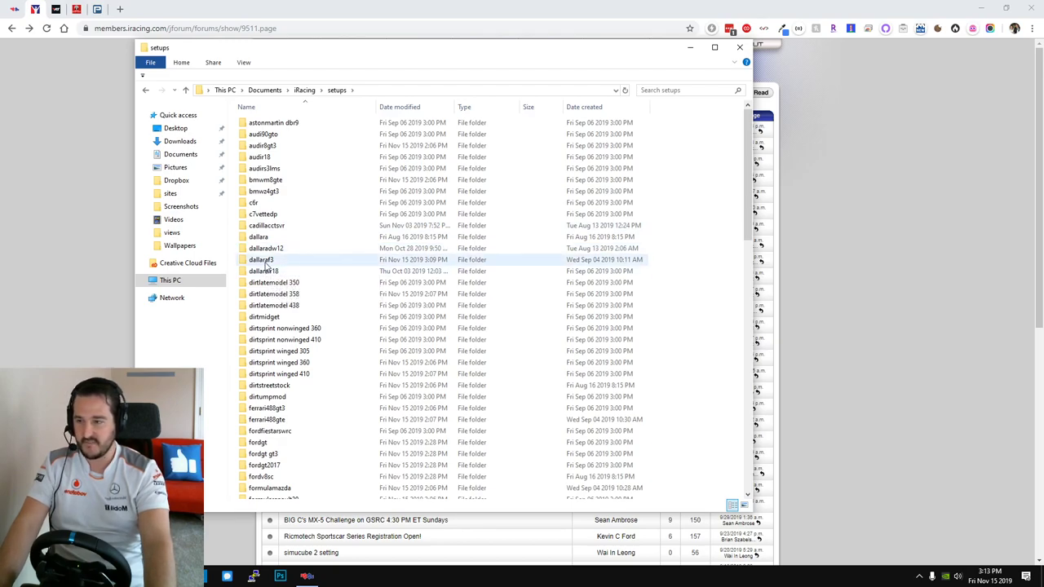
pyautogui.doubleClick(265, 261)
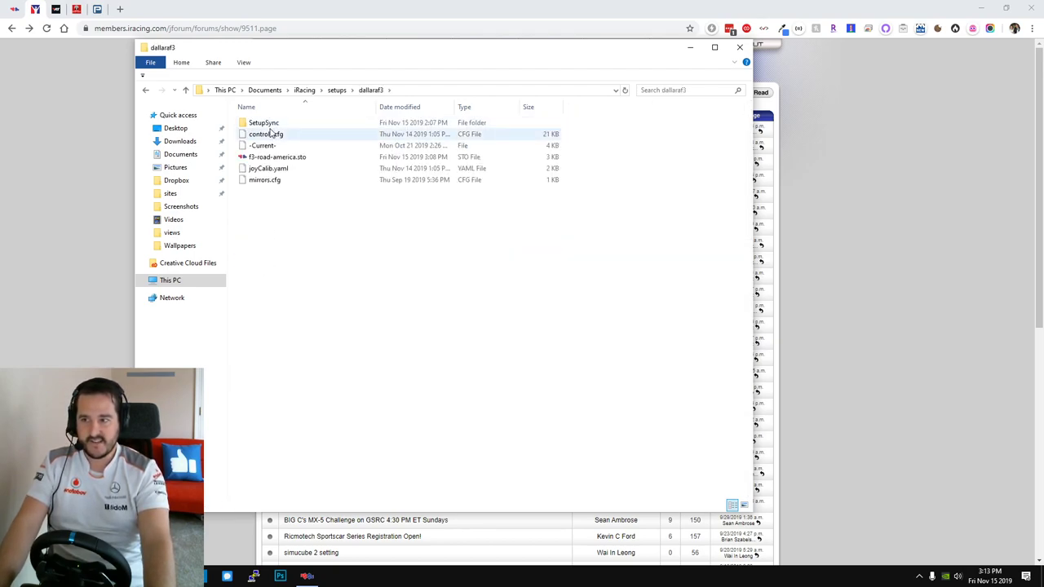
pyautogui.click(274, 158)
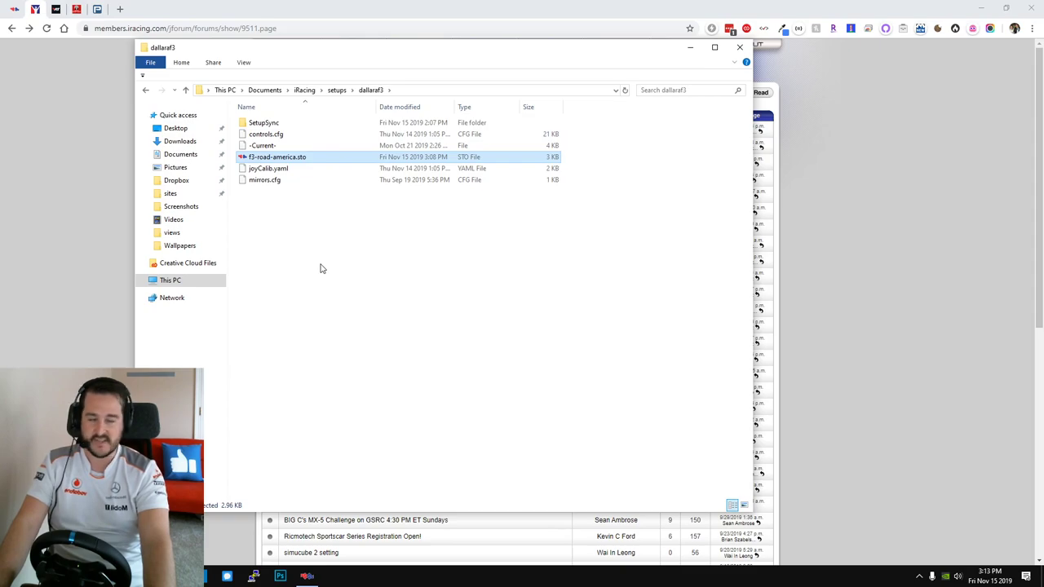
# Step: Open the sebring folder inside dallaraf3's SetupSync folder and look at its setup files
pyautogui.doubleClick(264, 124)
pyautogui.moveTo(358, 219); pyautogui.dragTo(274, 192)
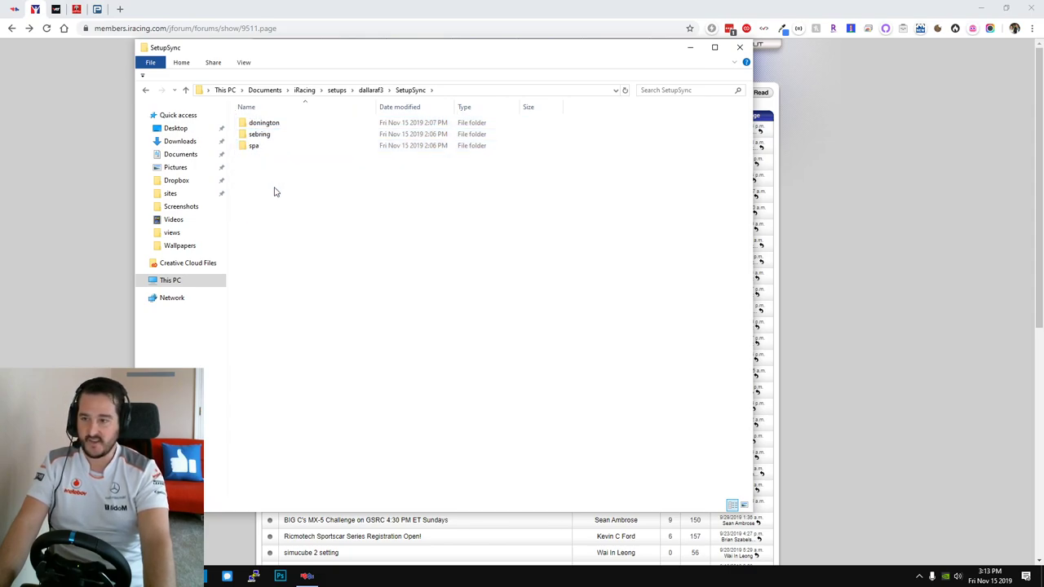
pyautogui.doubleClick(256, 135)
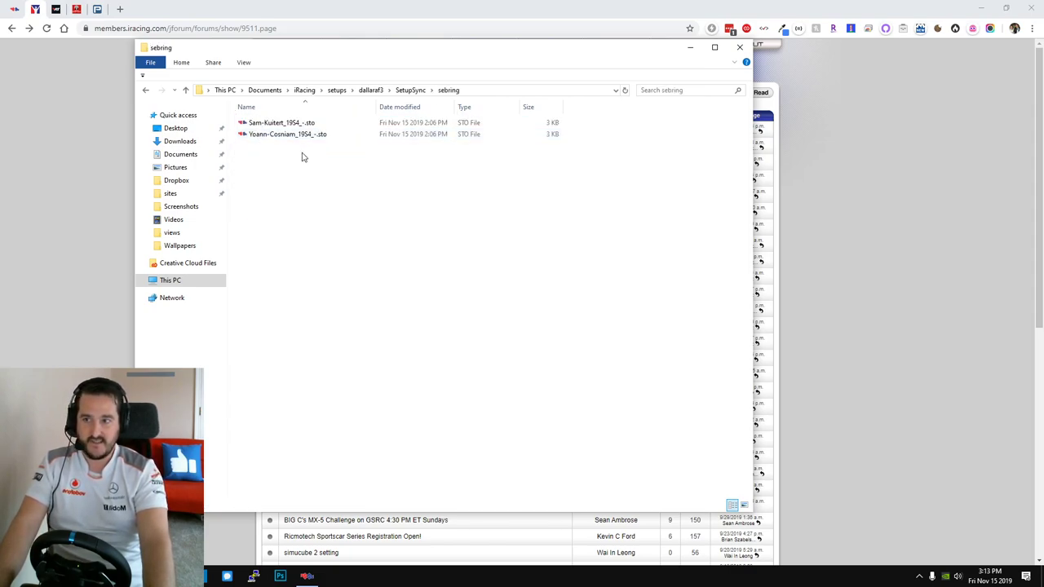
pyautogui.moveTo(301, 157); pyautogui.dragTo(278, 165)
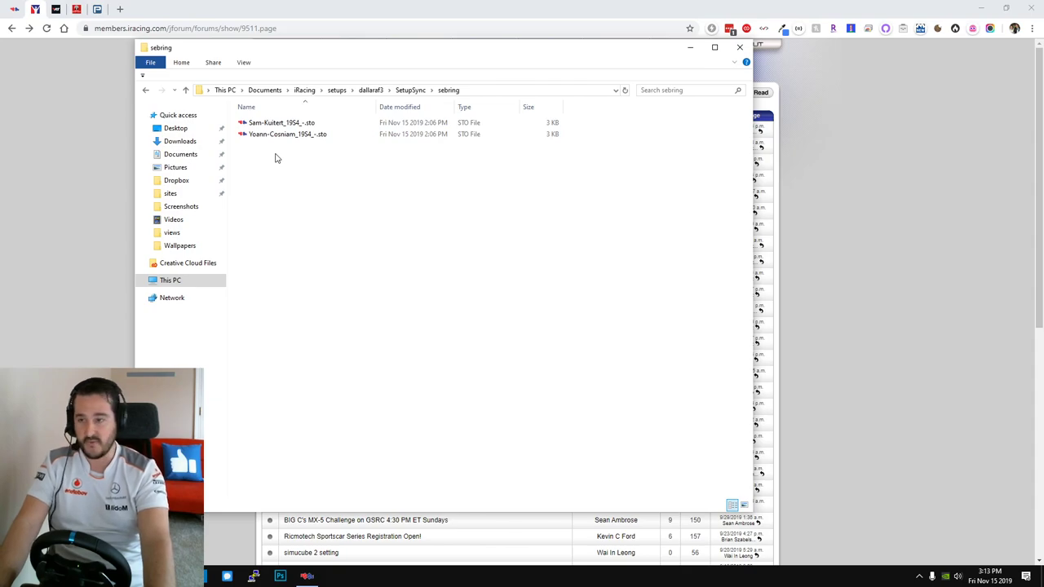
# Step: Return to the setups folder and open the okayama folder under mx5 mx52016\SetupSync in a maximized window
pyautogui.click(337, 91)
pyautogui.scroll(-5, 290, 363)
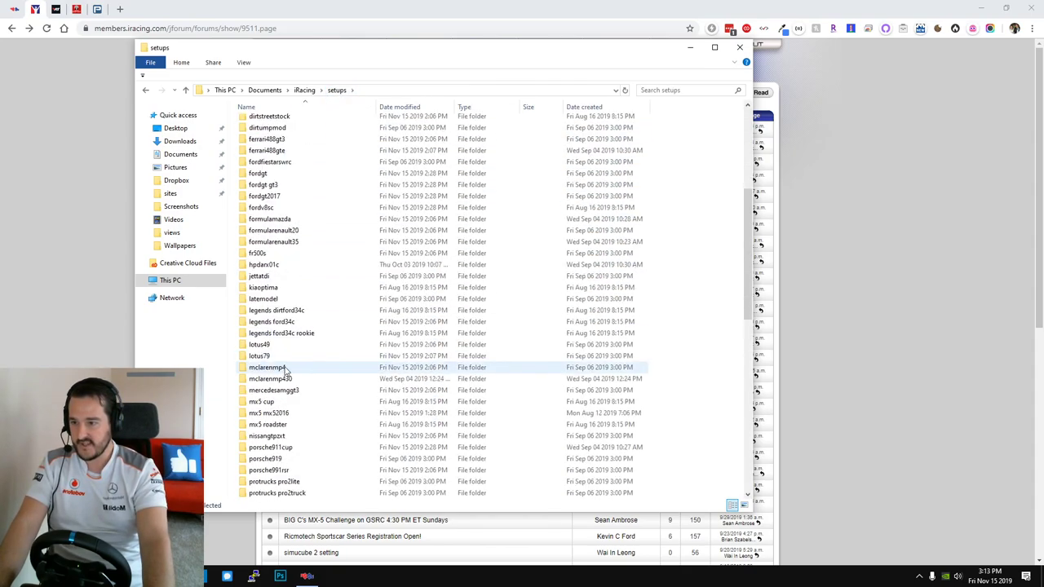
pyautogui.doubleClick(270, 413)
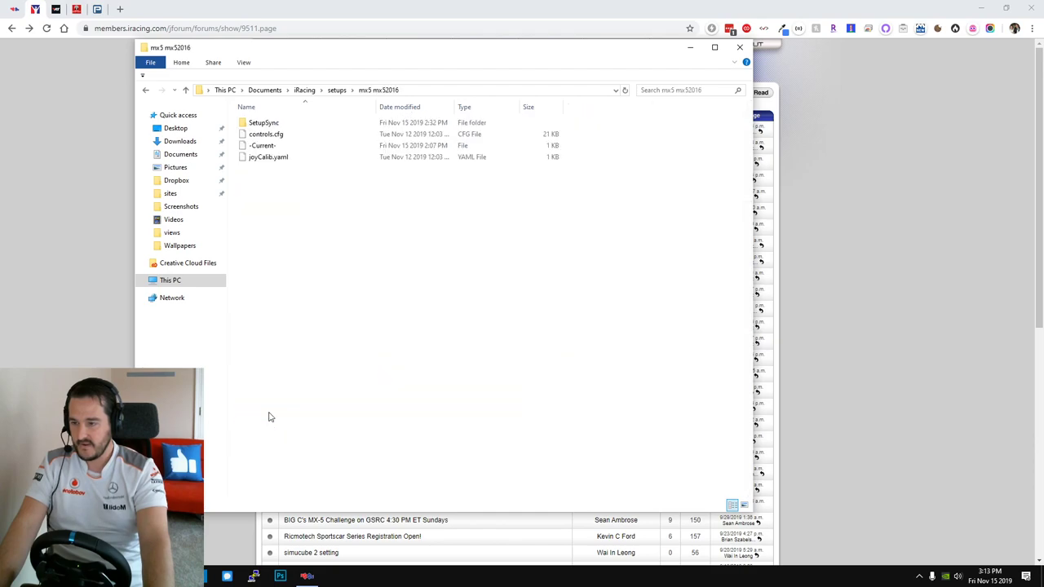
pyautogui.doubleClick(263, 123)
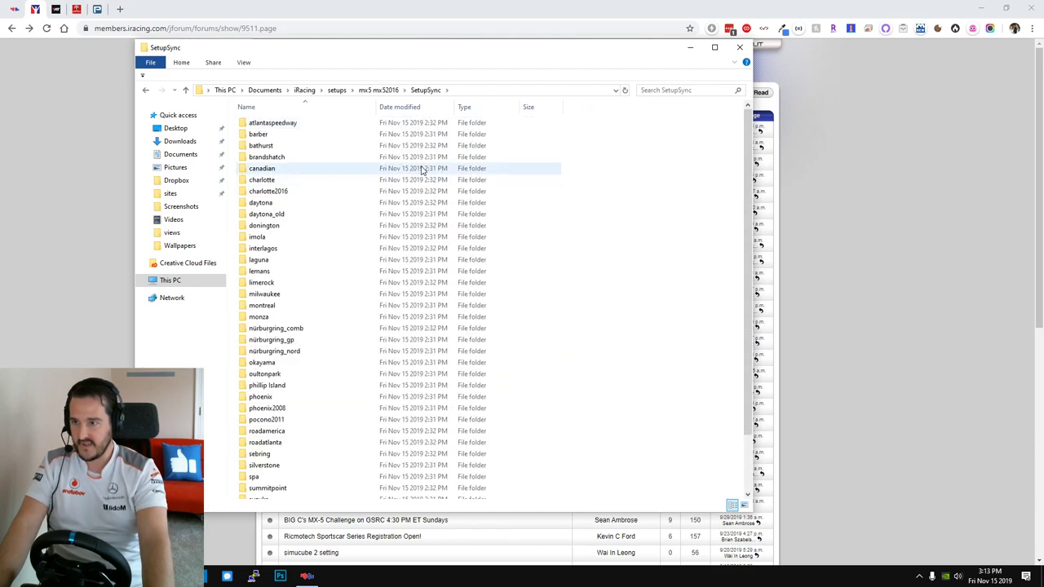
pyautogui.doubleClick(388, 51)
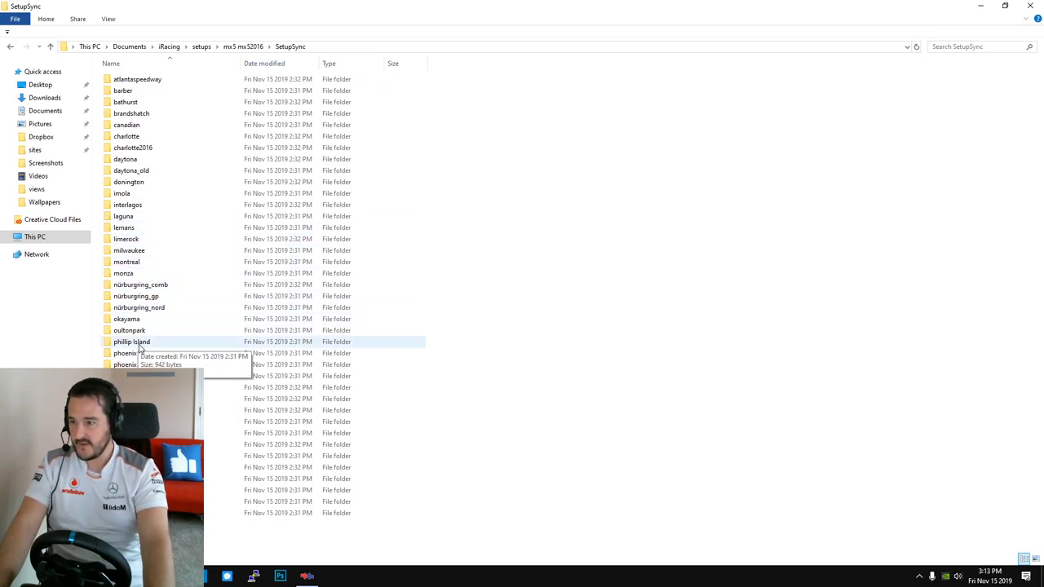
pyautogui.doubleClick(137, 318)
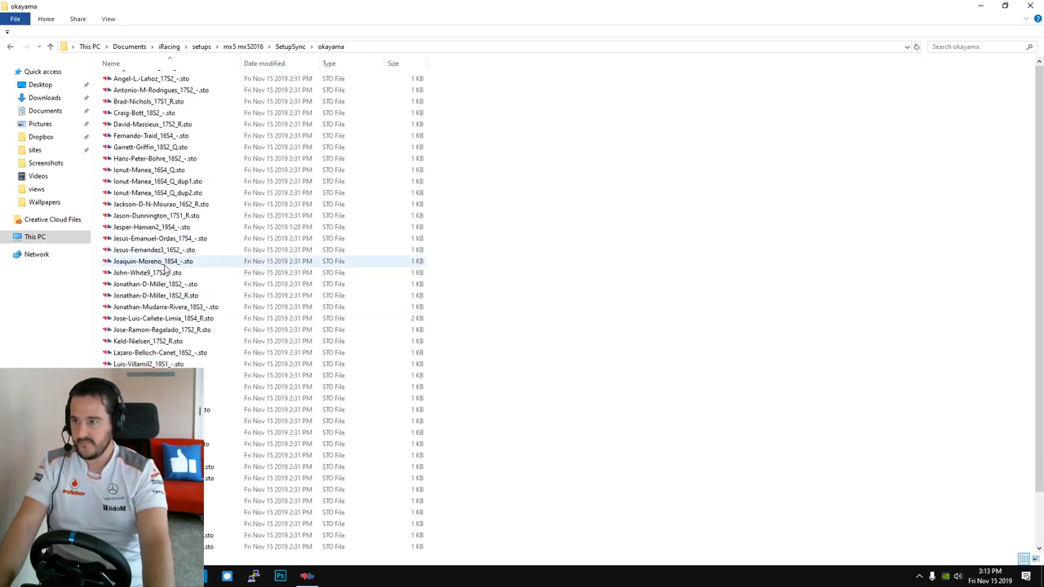
# Step: Look through the MX-5 setup files for okayama and close the File Explorer window
pyautogui.scroll(-1, 166, 270)
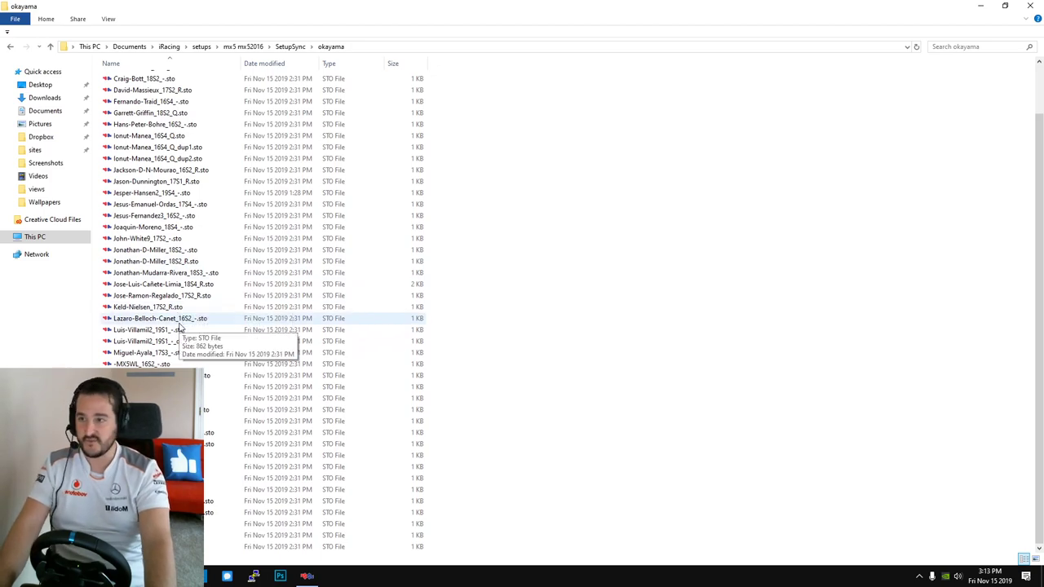
pyautogui.scroll(2, 215, 302)
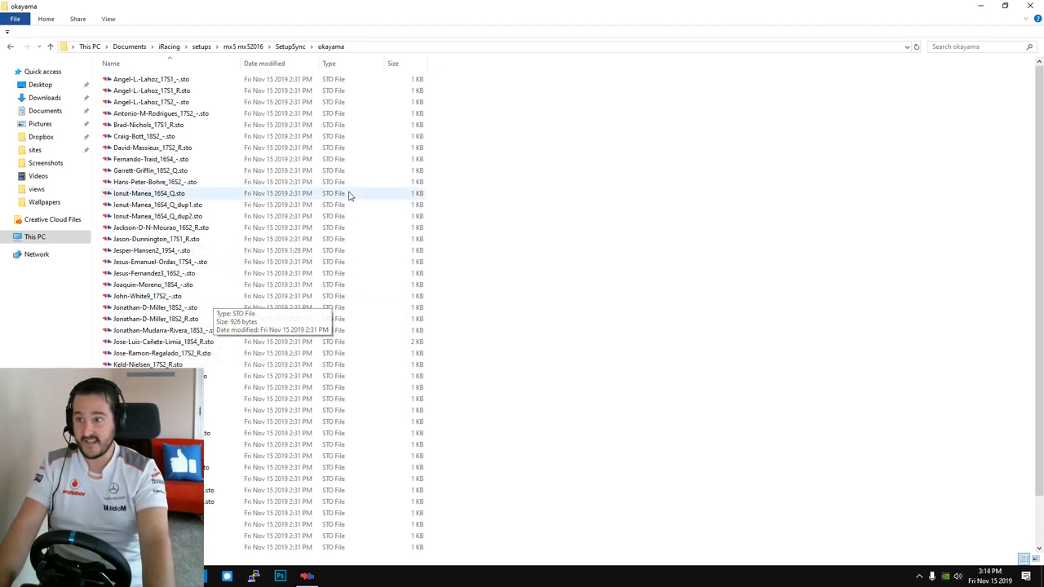
pyautogui.click(1030, 5)
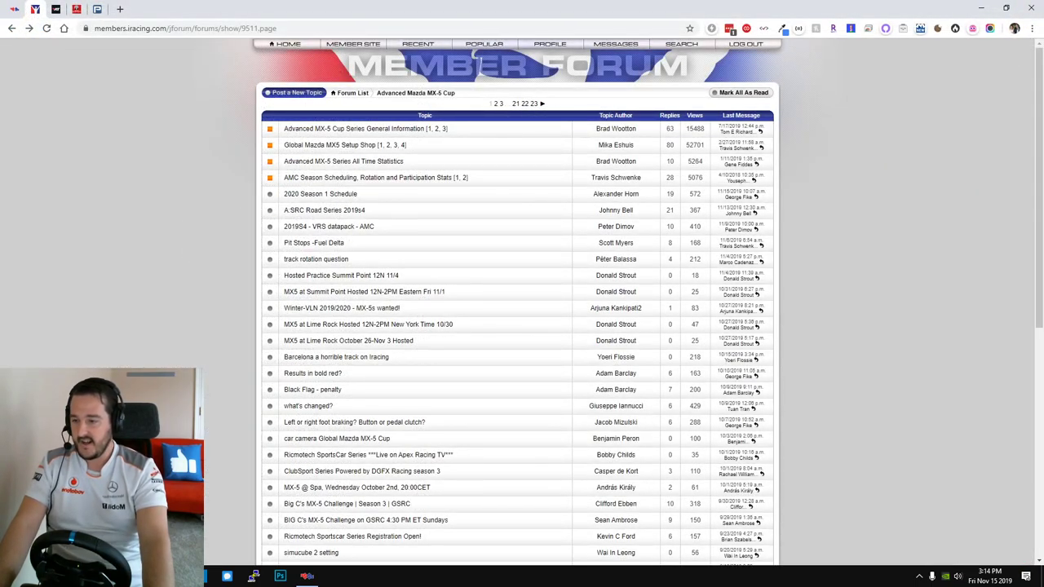
# Step: Check the subscribed setup search in iRacing Setup Sync, minimize it, and switch to the browser's Virtual Racing School pricing page
pyautogui.click(307, 577)
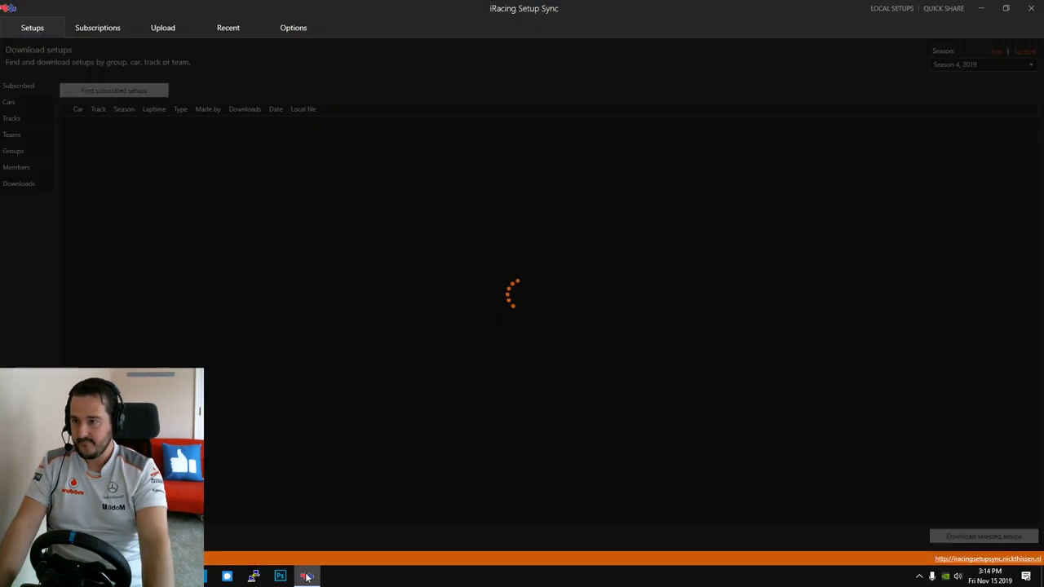
pyautogui.click(981, 8)
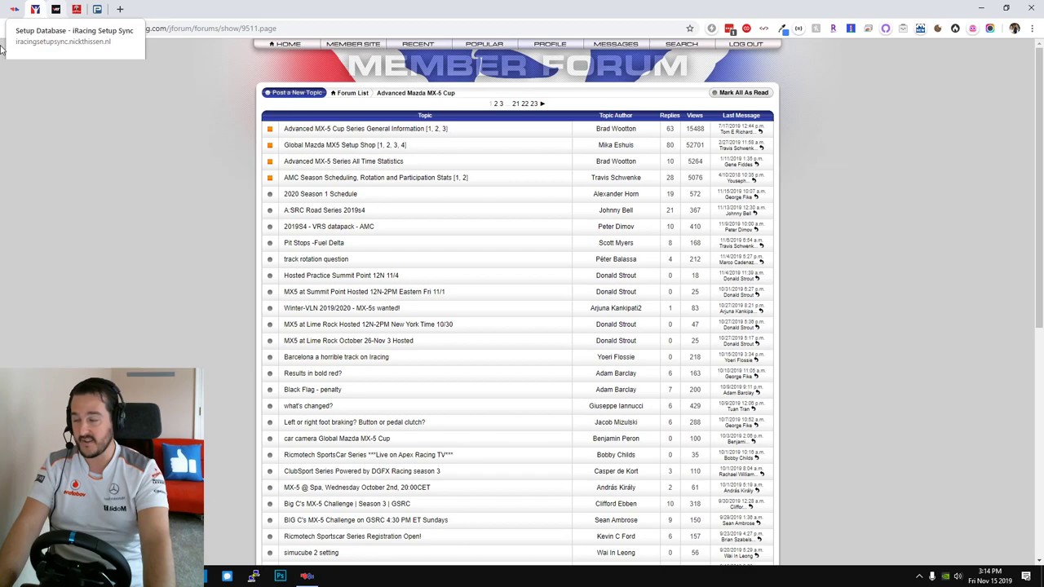
pyautogui.click(56, 11)
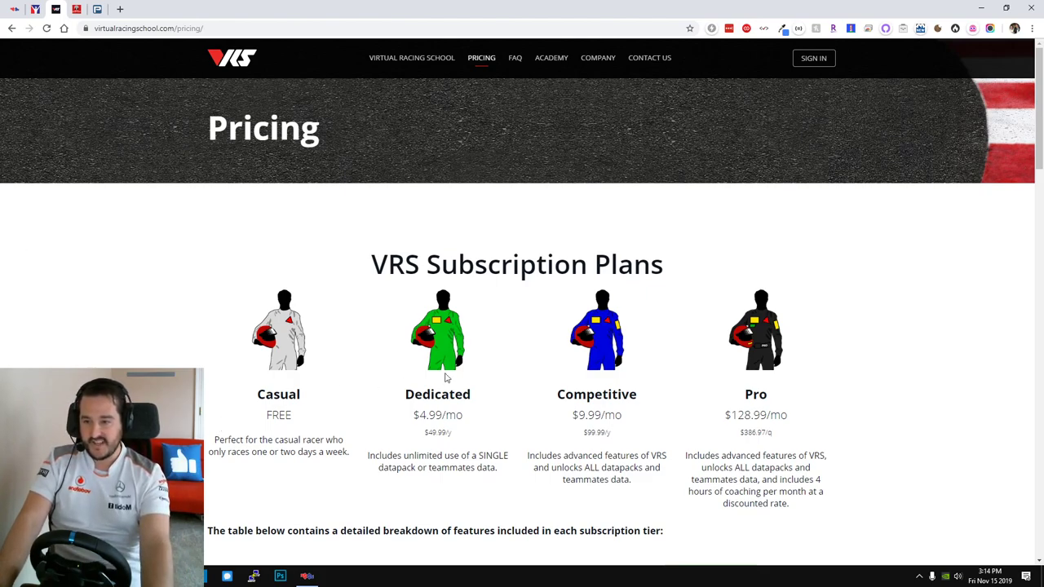
# Step: Review the VRS subscription plans, briefly highlighting the Competitive plan's name
pyautogui.scroll(-2, 447, 377)
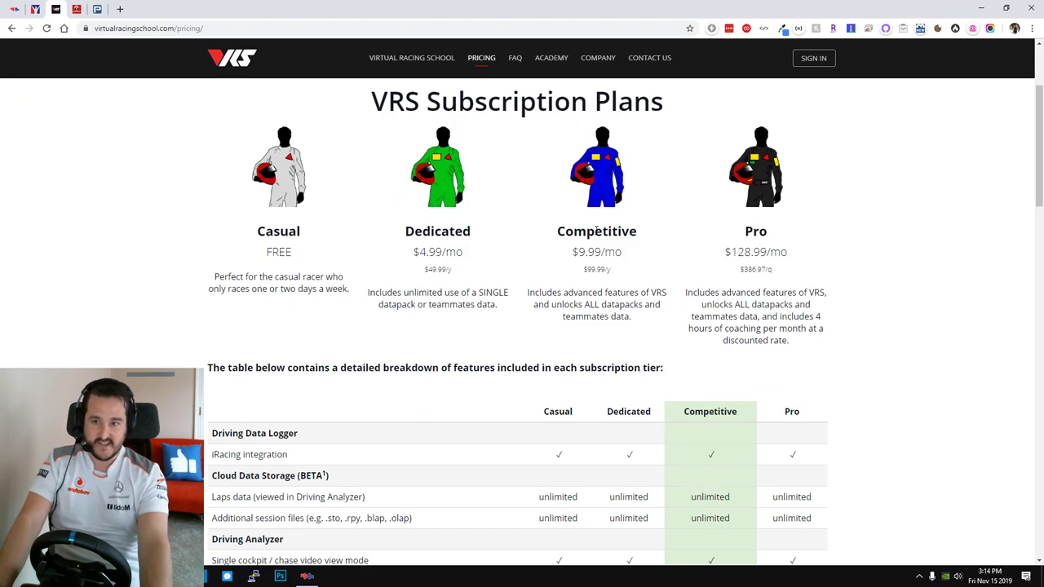
pyautogui.doubleClick(596, 231)
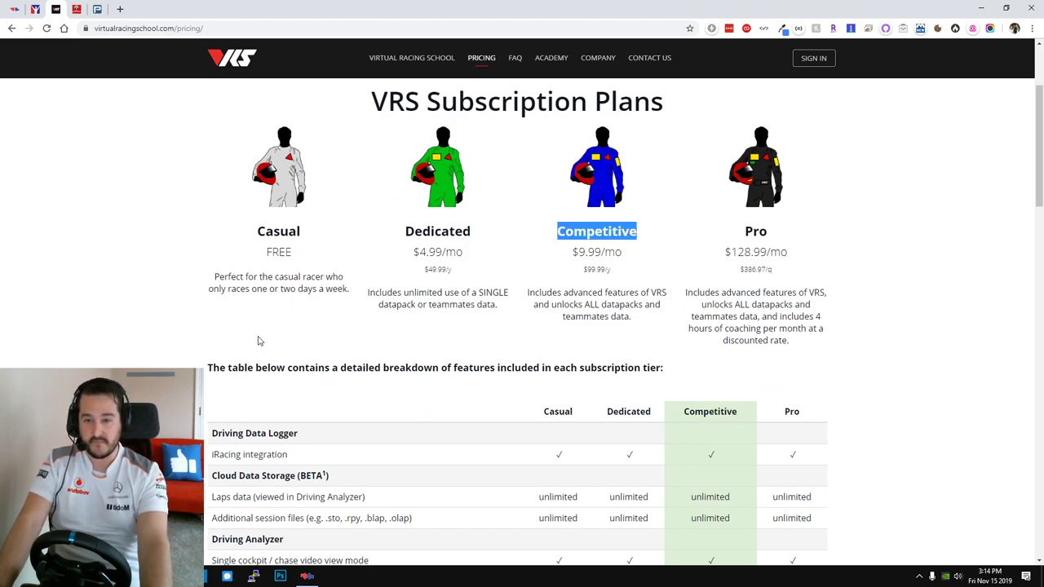
pyautogui.click(258, 338)
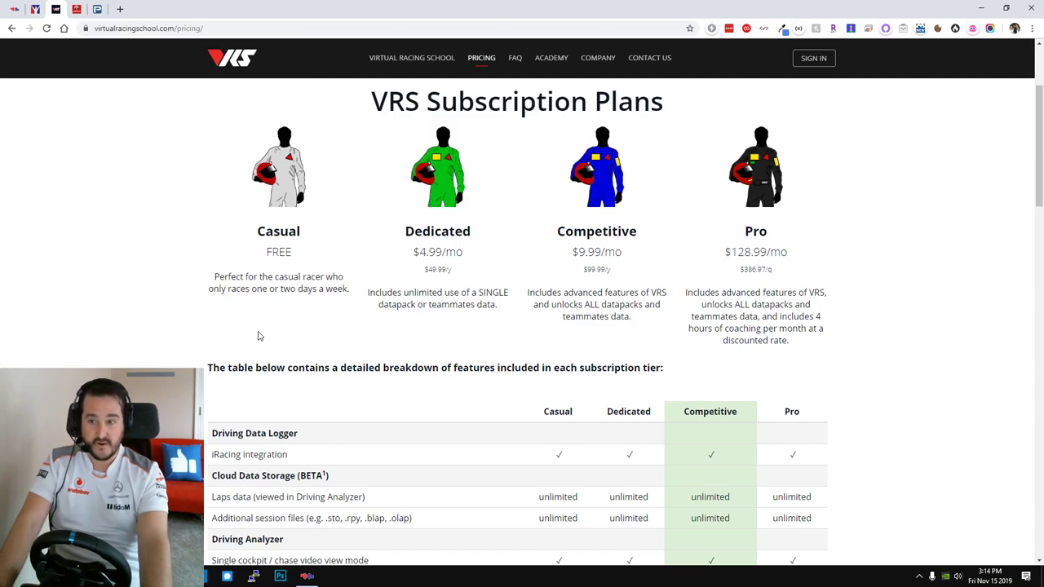
# Step: Examine the VRS feature comparison table, including datapacks, coaching and subscription fees, and the questions and footnotes below it
pyautogui.scroll(-2, 258, 334)
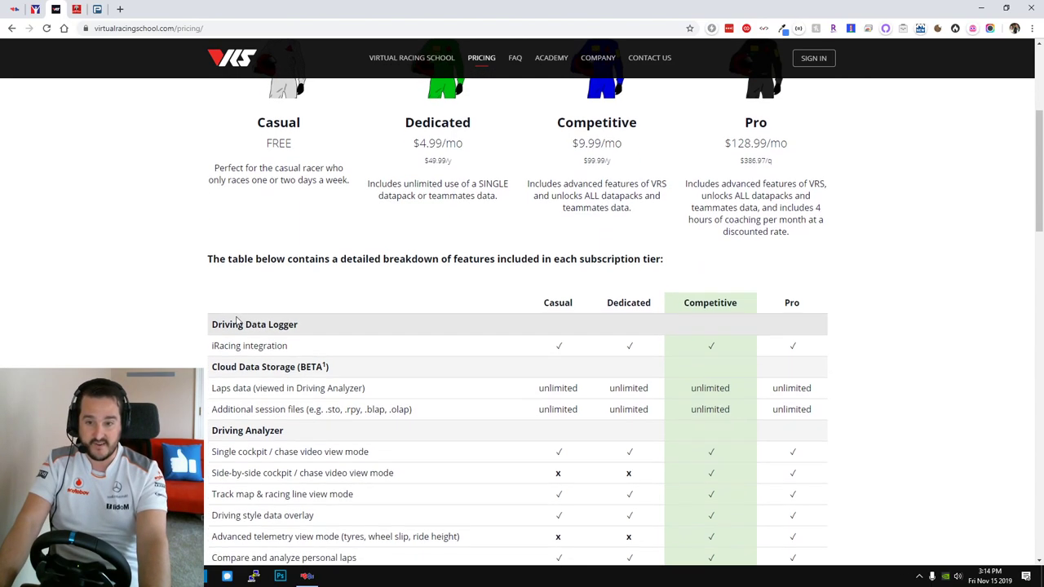
pyautogui.scroll(-1, 198, 291)
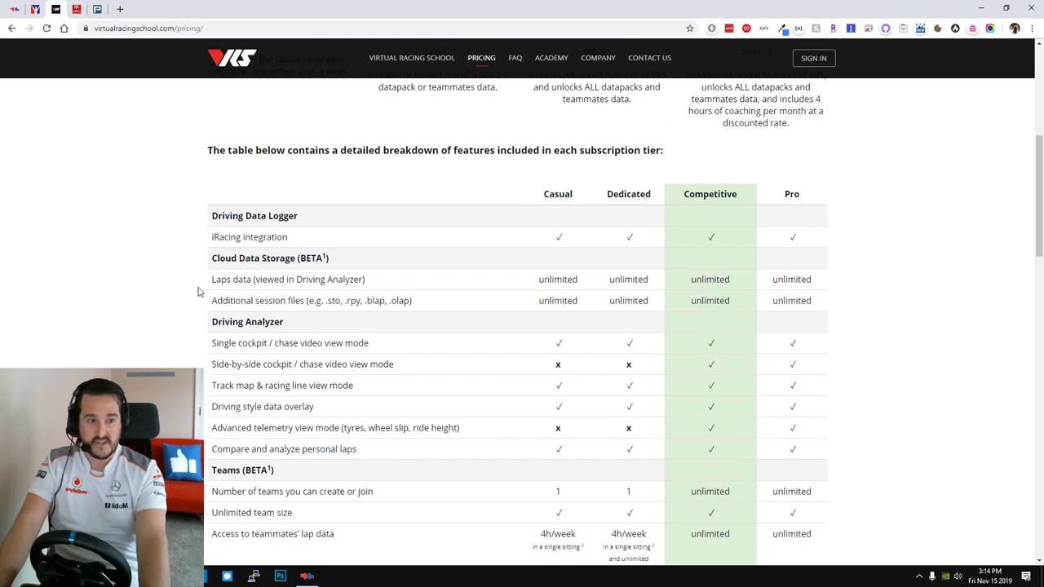
pyautogui.scroll(-1, 199, 292)
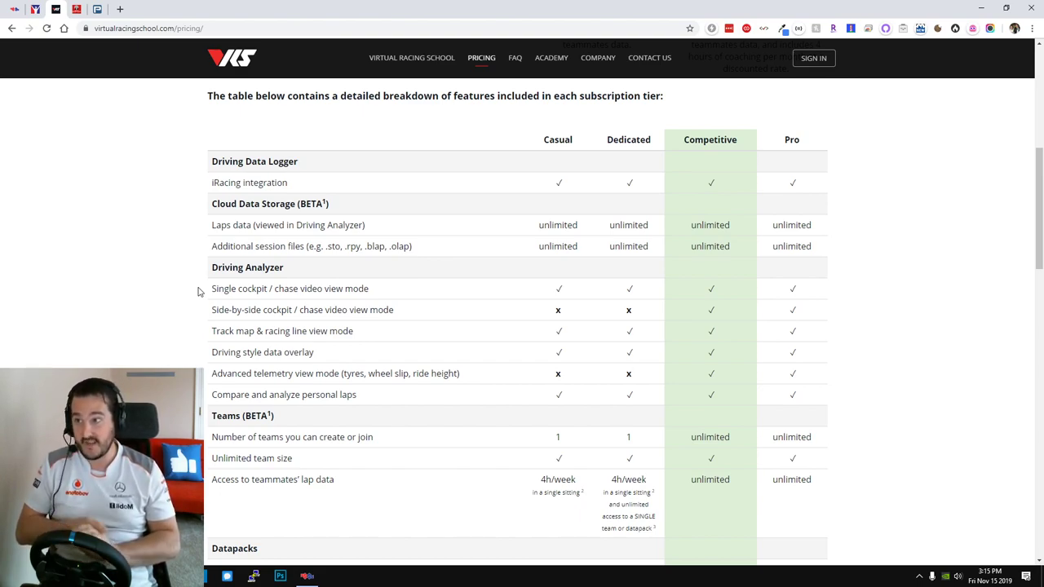
pyautogui.scroll(-4, 200, 291)
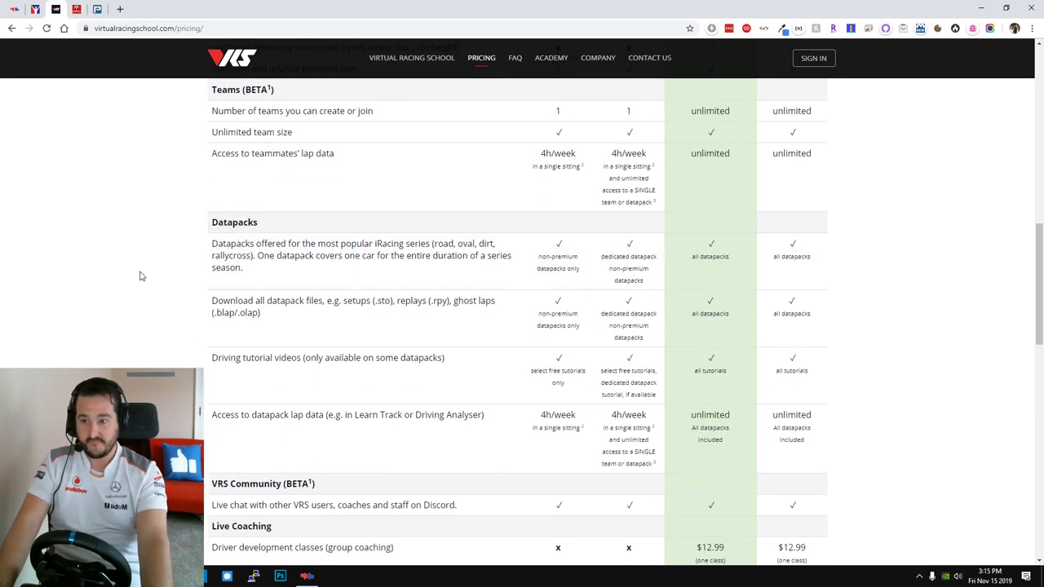
pyautogui.scroll(-2, 140, 277)
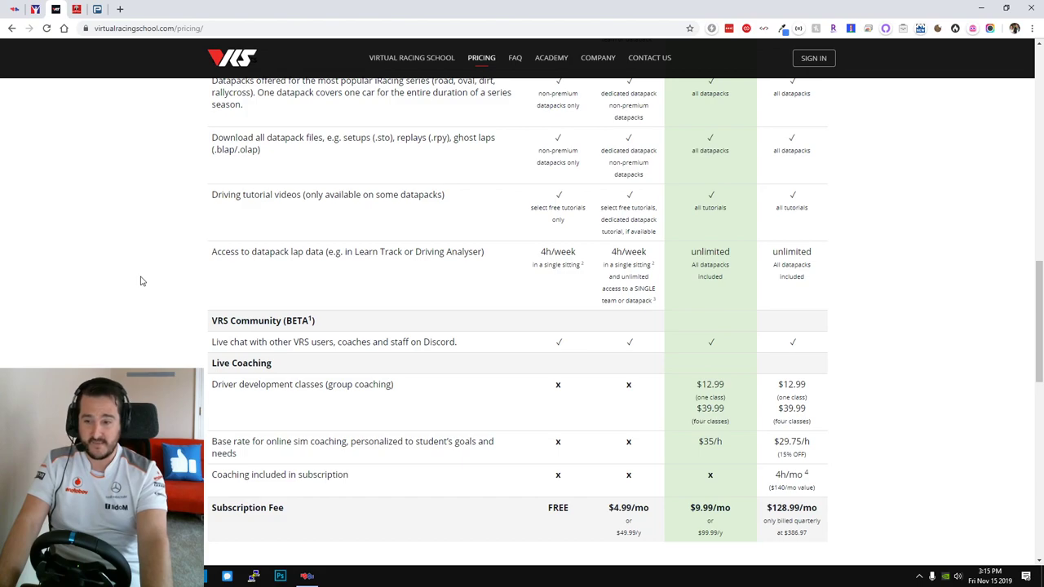
pyautogui.scroll(-3, 140, 282)
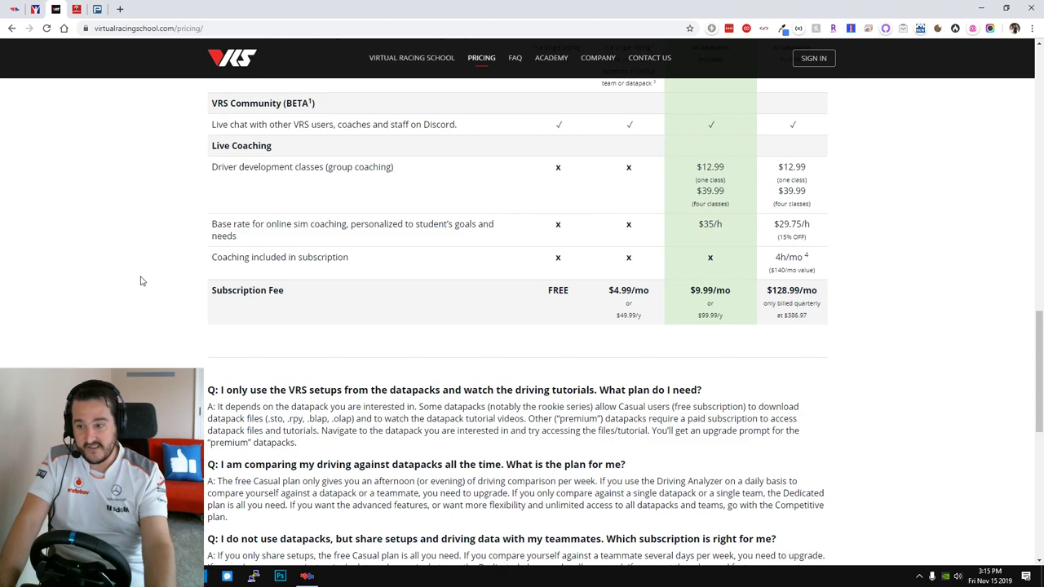
pyautogui.scroll(-1, 517, 326)
pyautogui.scroll(-3, 167, 366)
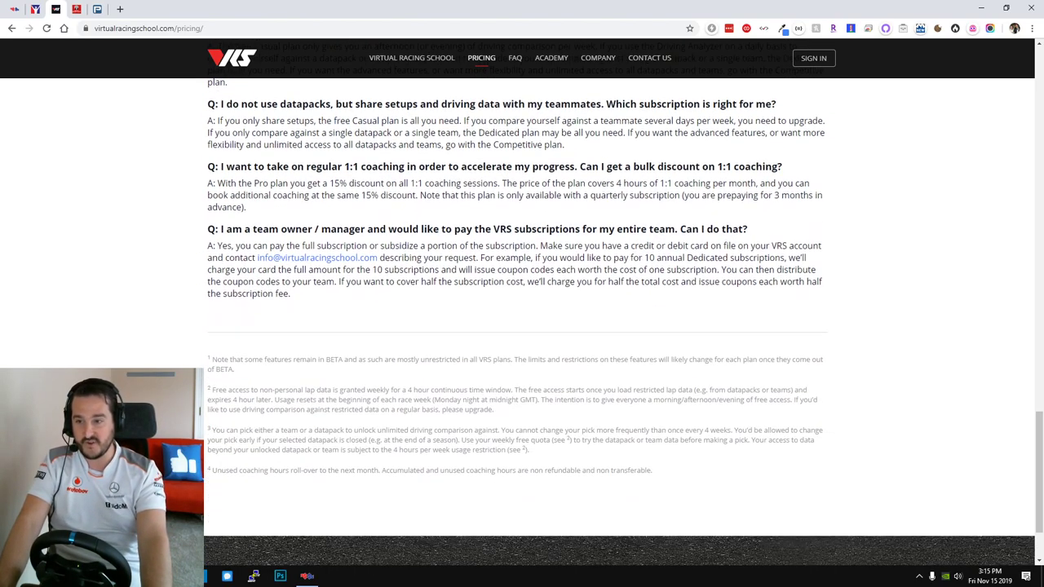
# Step: Return to the VRS plan overview and check the Competitive plan's yearly price
pyautogui.scroll(5, 167, 366)
pyautogui.scroll(15, 166, 366)
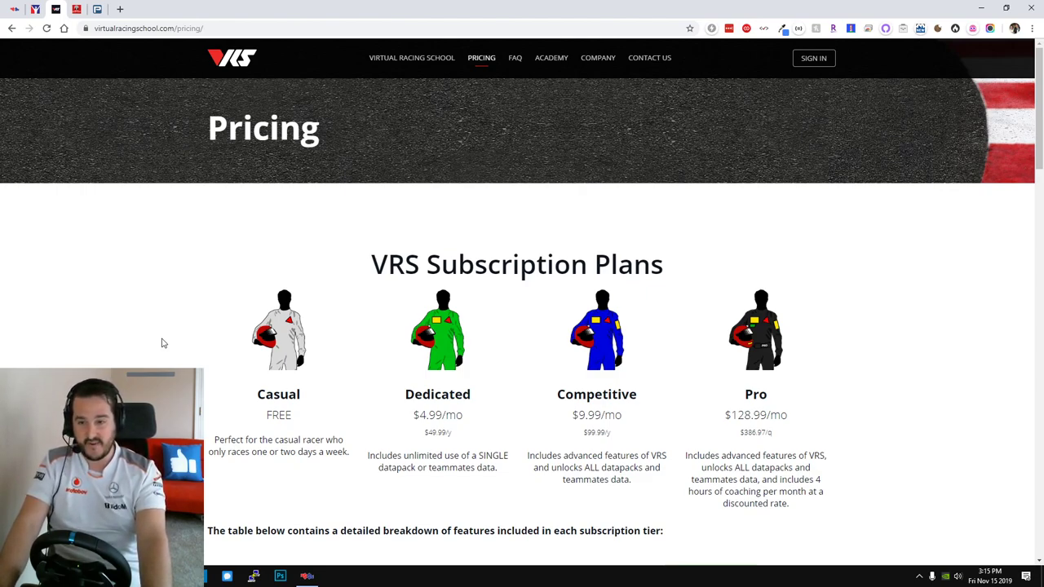
pyautogui.tripleClick(604, 430)
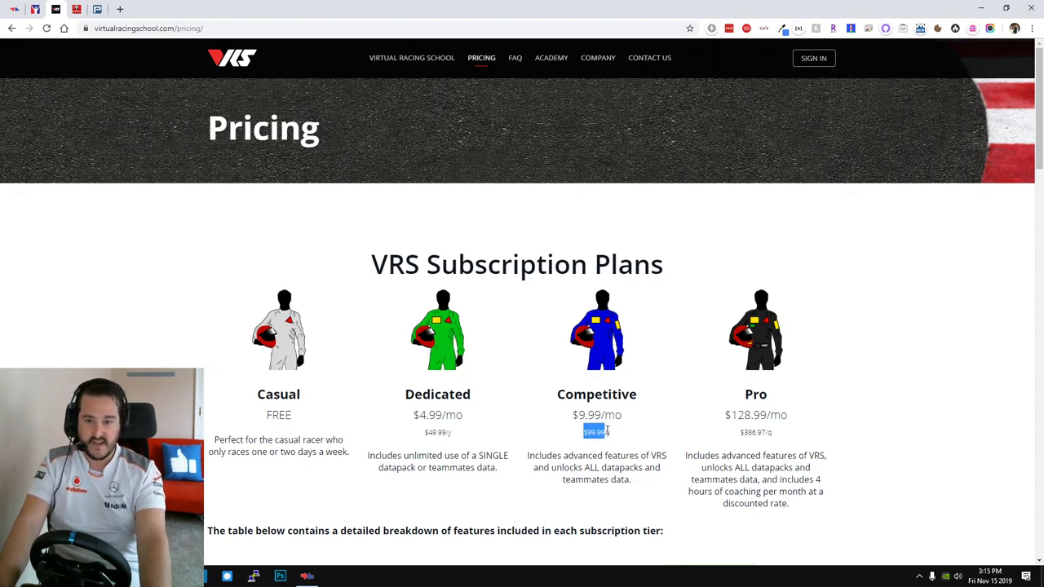
pyautogui.click(608, 432)
pyautogui.scroll(-2, 588, 446)
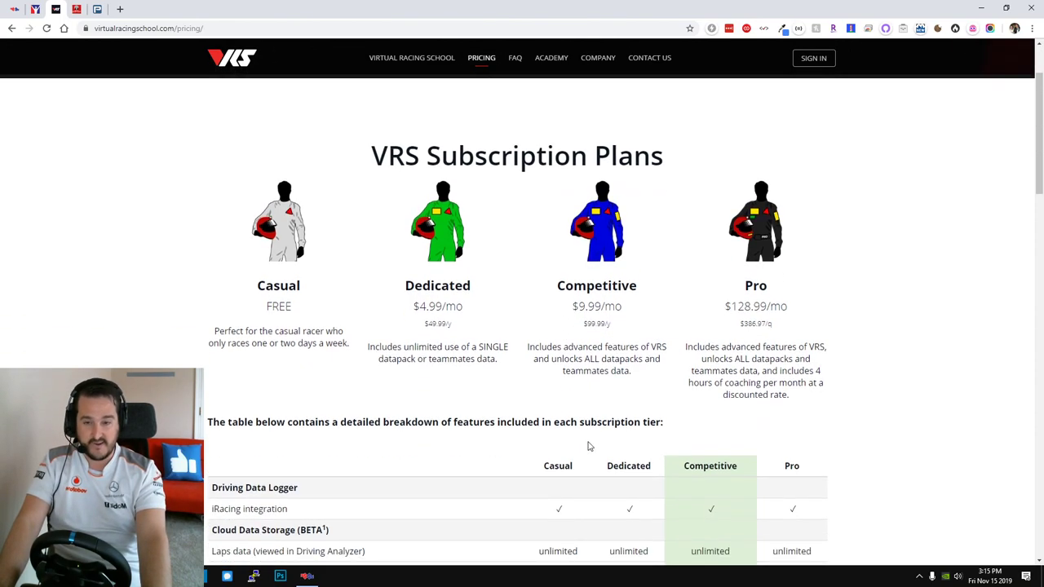
# Step: Switch to the Craig's Setup Shop page and review its subscription prices, supported setups, teams and sponsors
pyautogui.scroll(2, 589, 446)
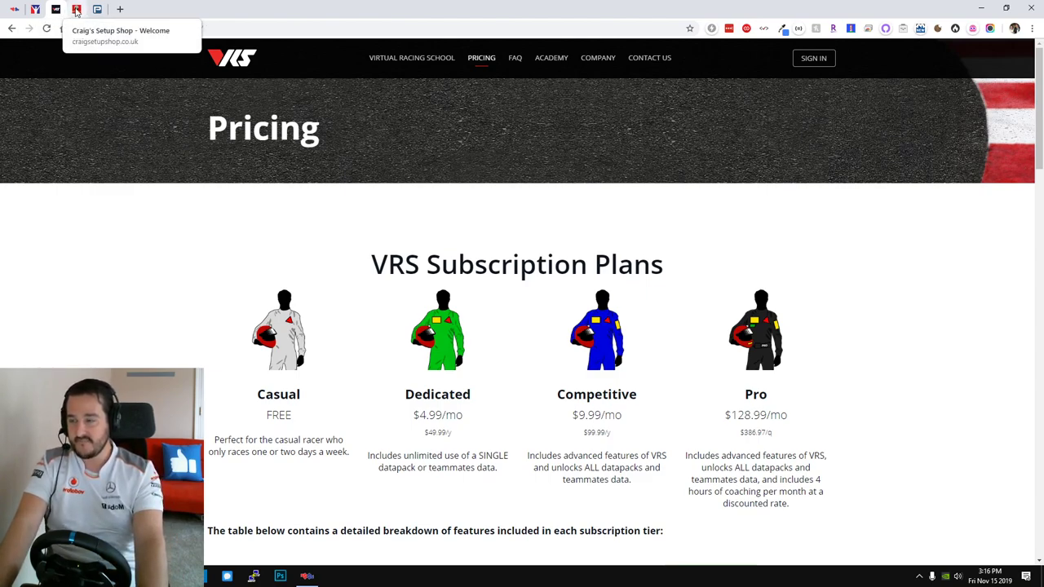
pyautogui.click(76, 9)
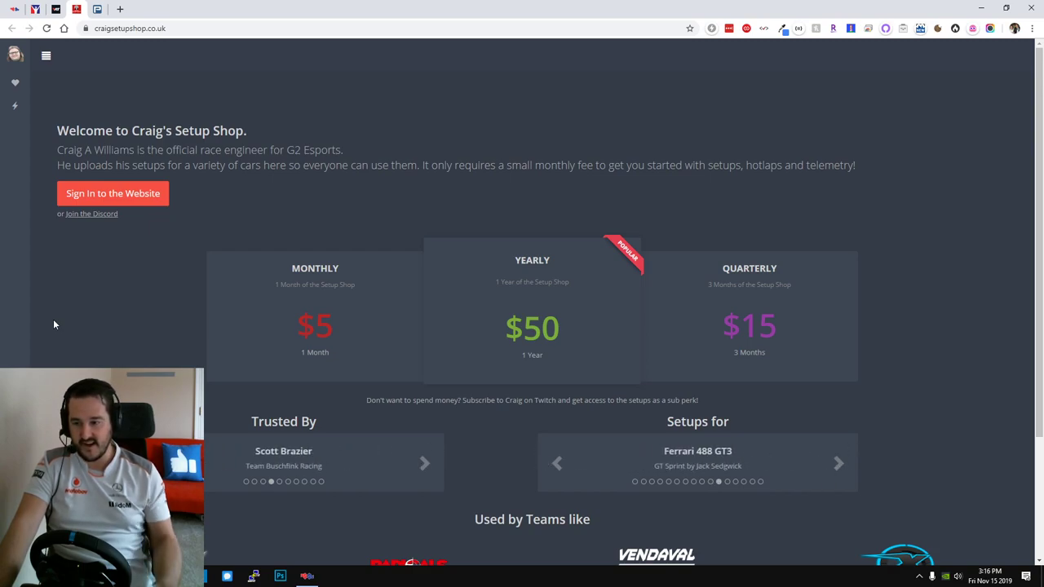
pyautogui.scroll(-2, 49, 310)
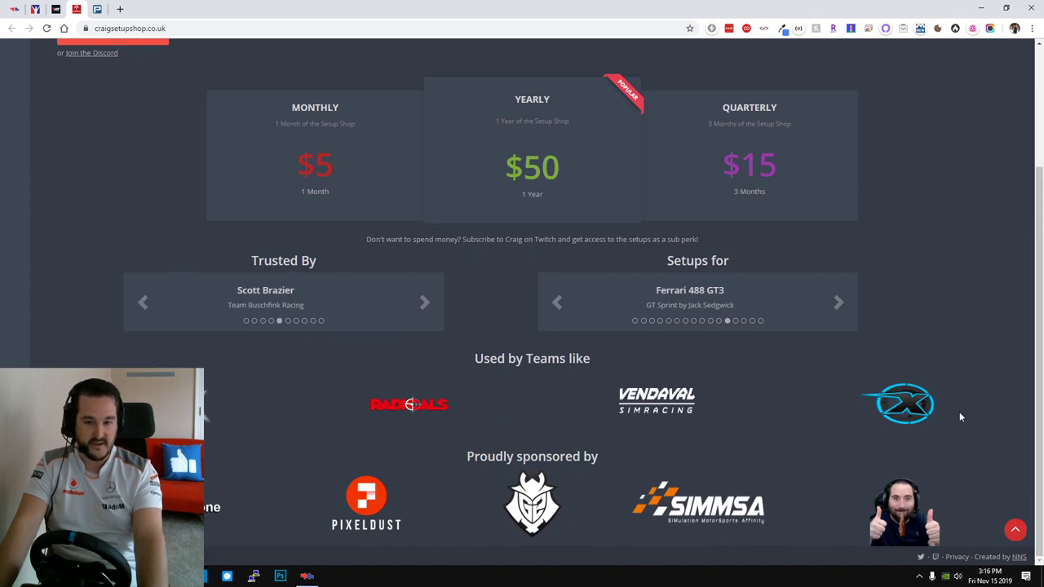
pyautogui.scroll(2, 959, 375)
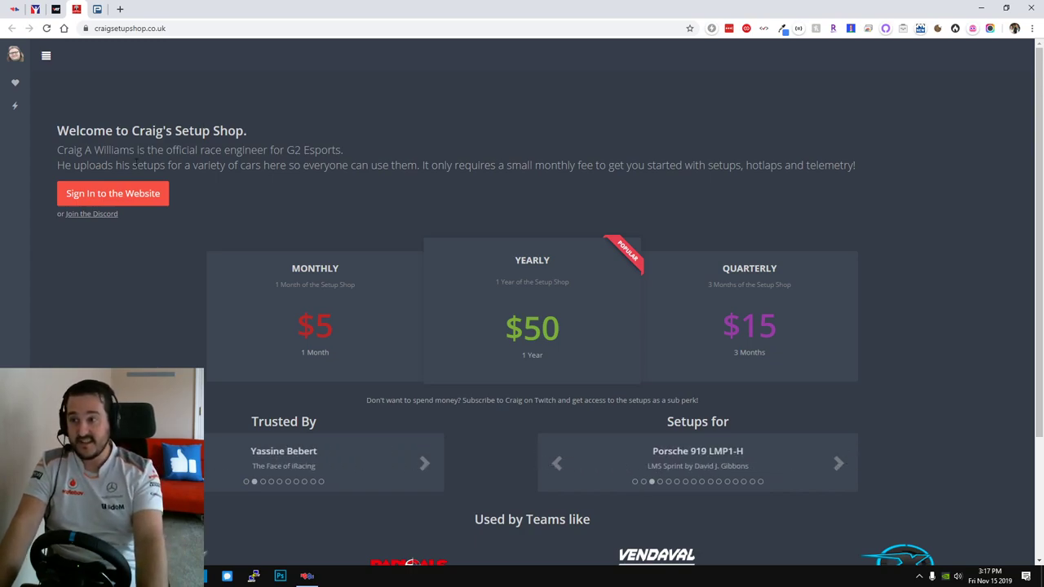
# Step: Switch to the Pure Driving School packages page and compare the Basic and Professional plans, briefly highlighting the Professional Plan heading
pyautogui.click(97, 9)
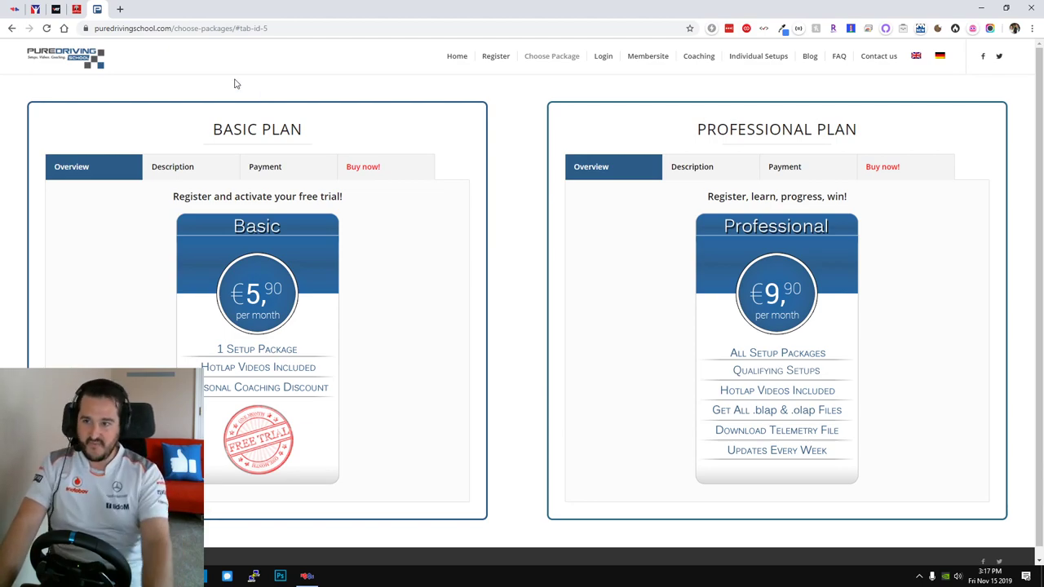
pyautogui.moveTo(905, 126); pyautogui.dragTo(689, 132)
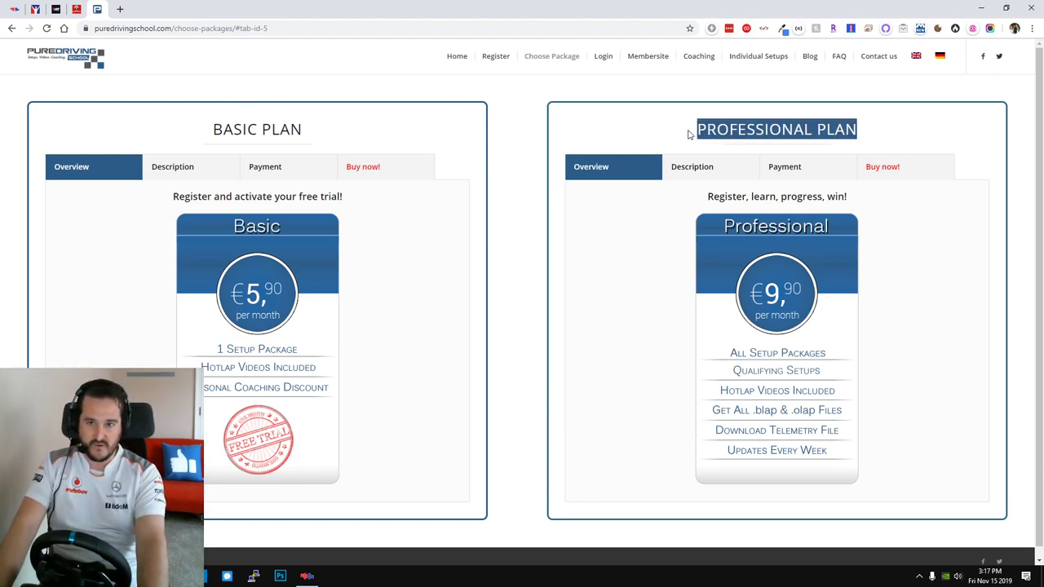
pyautogui.click(688, 135)
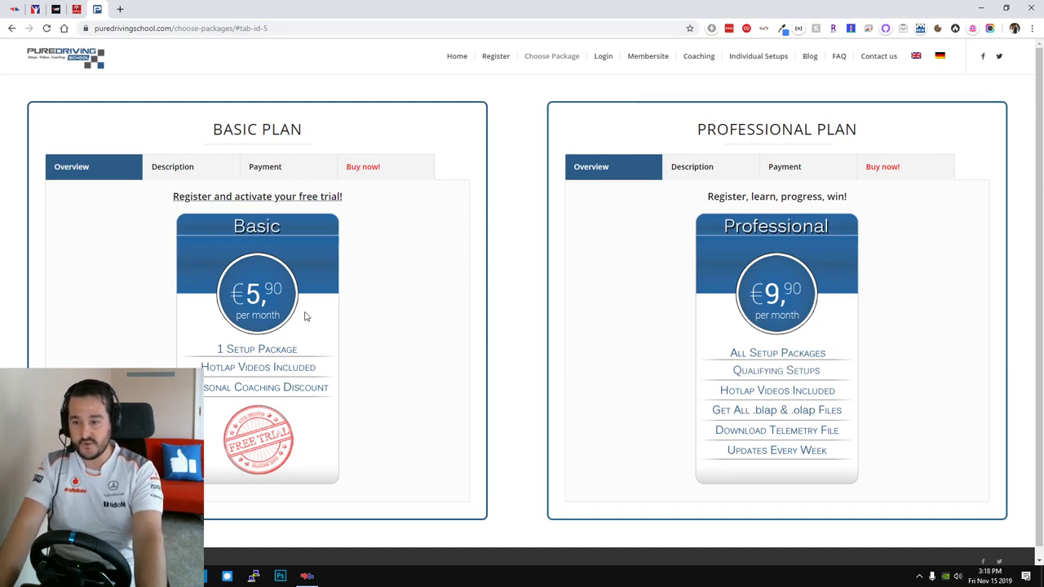
# Step: Switch to iRacing Setup Sync, check the available seasons without changing the selection, and minimize the window
pyautogui.click(308, 577)
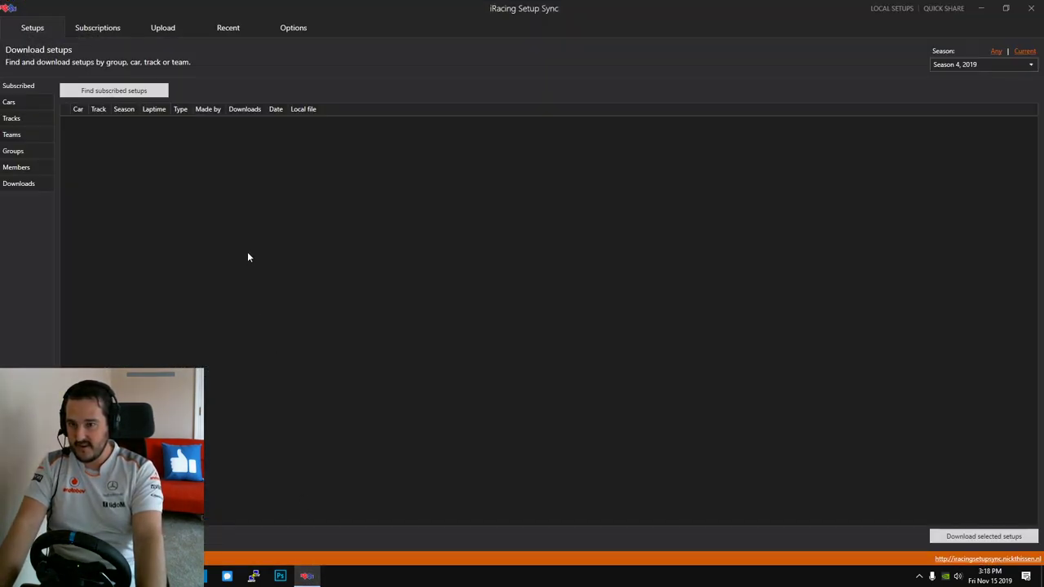
pyautogui.click(965, 63)
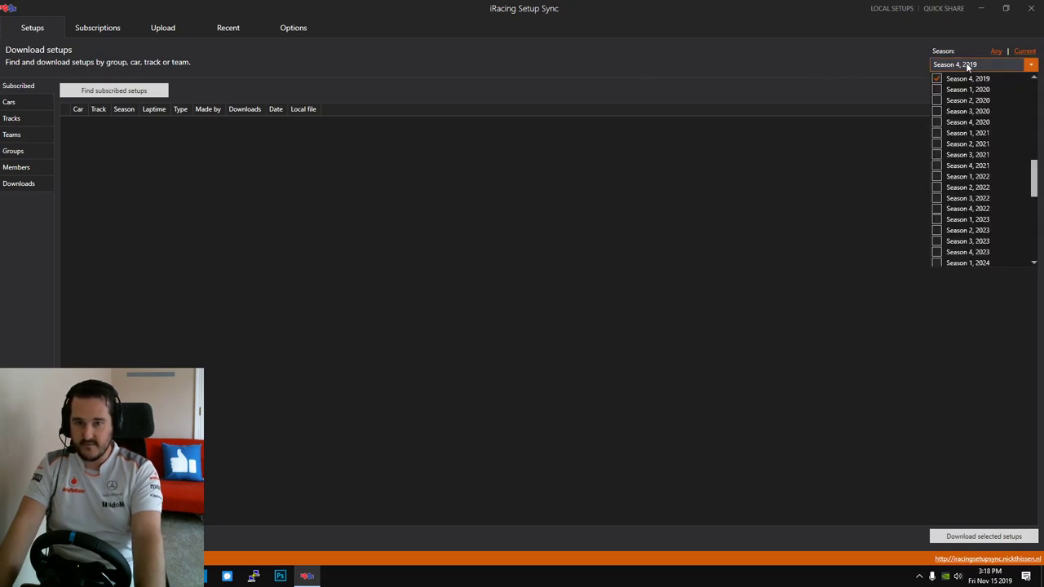
pyautogui.click(642, 170)
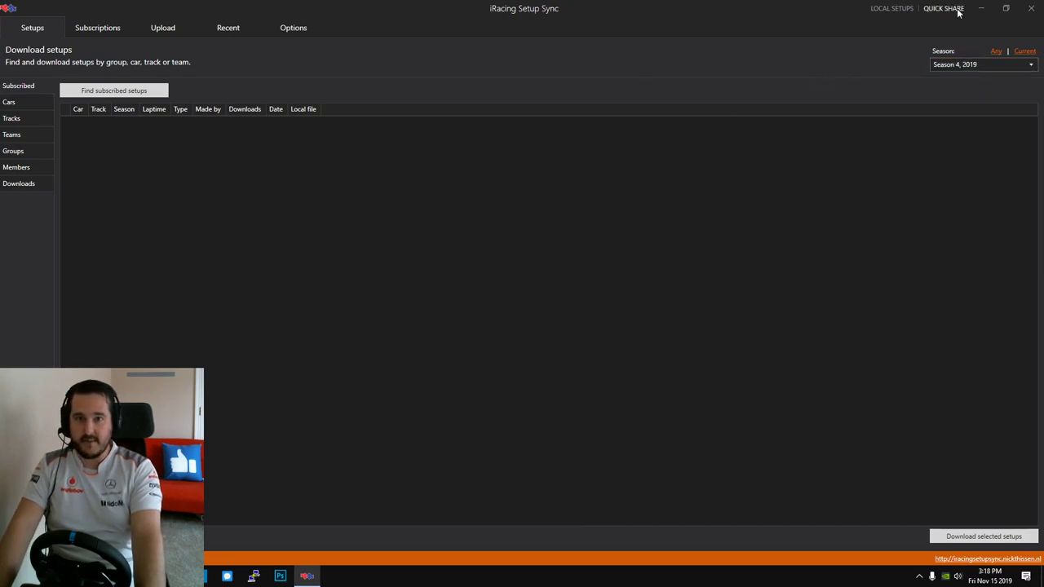
pyautogui.click(983, 8)
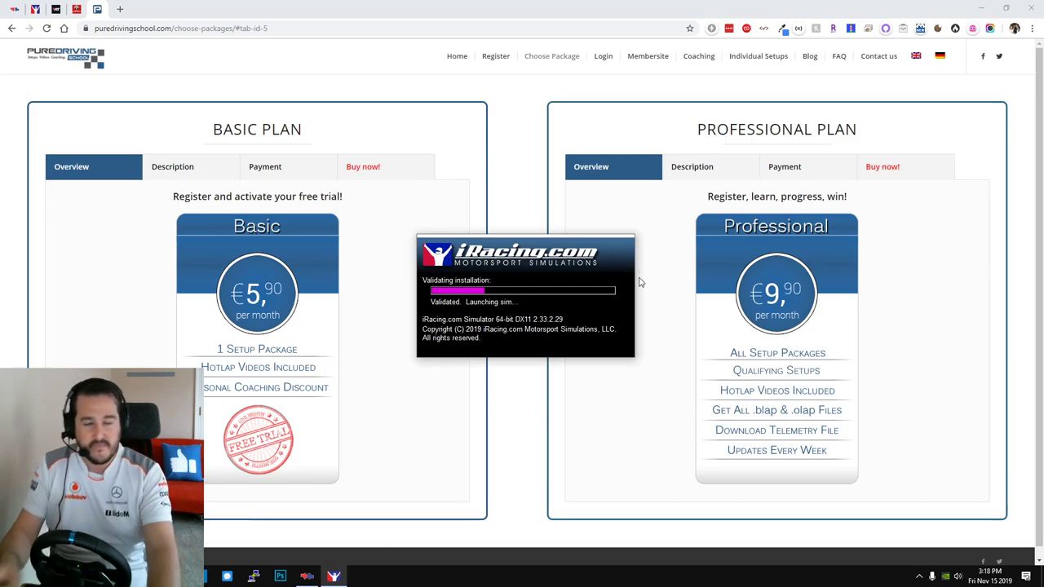
# Step: Go to the iRacing Setup Sync website's home page and open the client download page
pyautogui.click(15, 9)
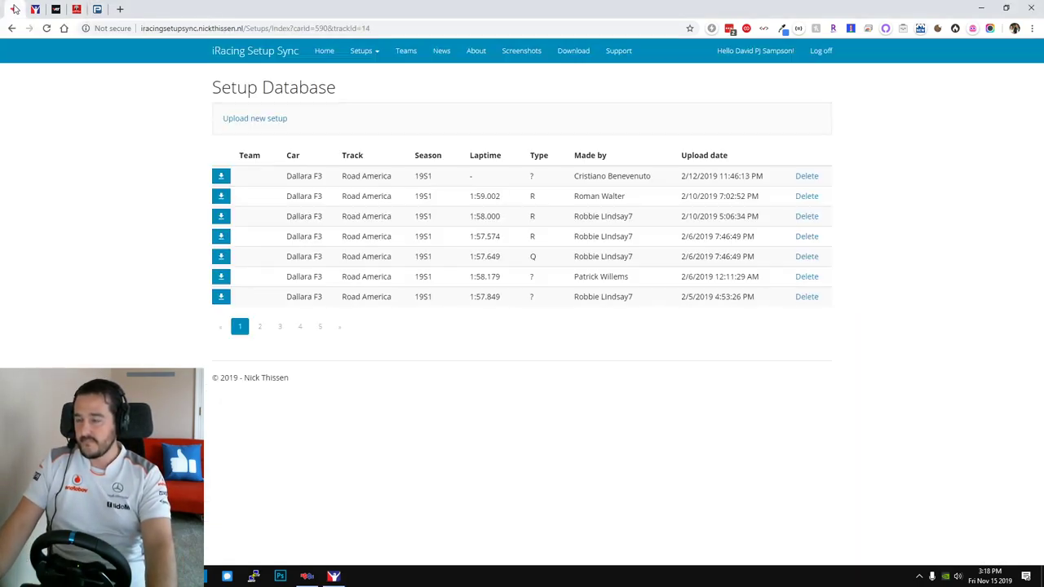
pyautogui.click(251, 53)
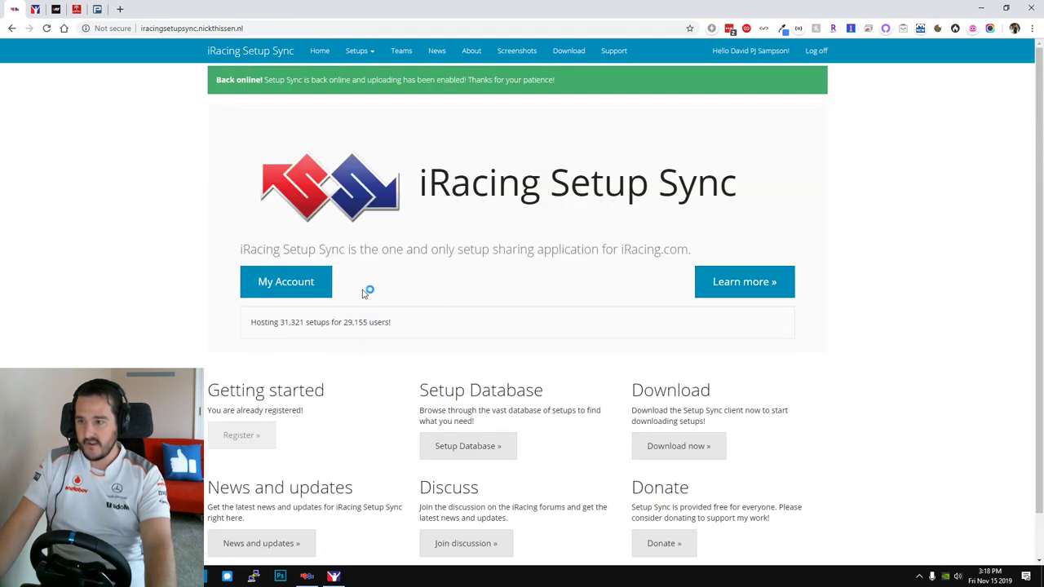
pyautogui.scroll(-1, 364, 297)
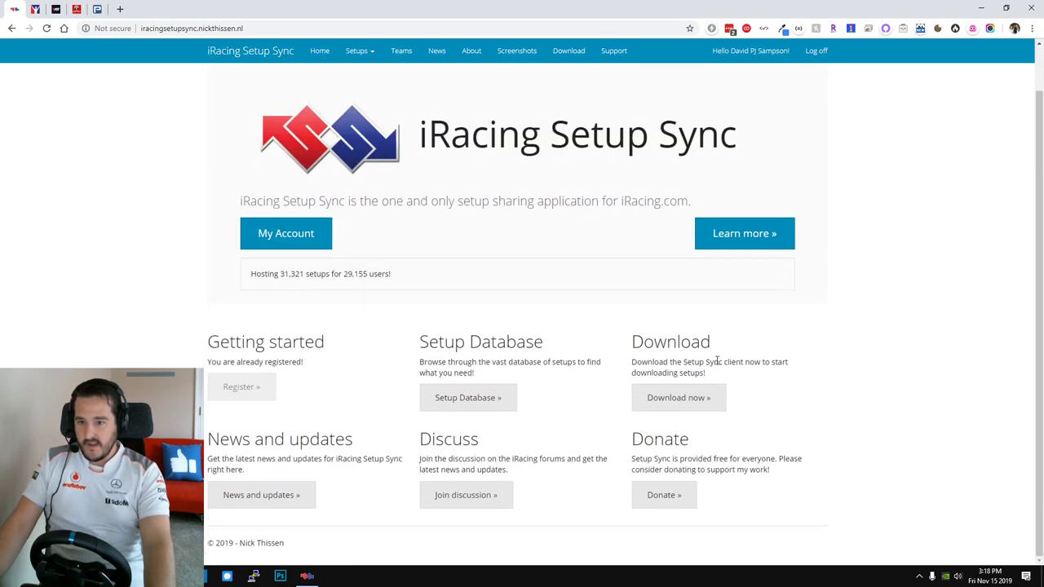
pyautogui.click(668, 396)
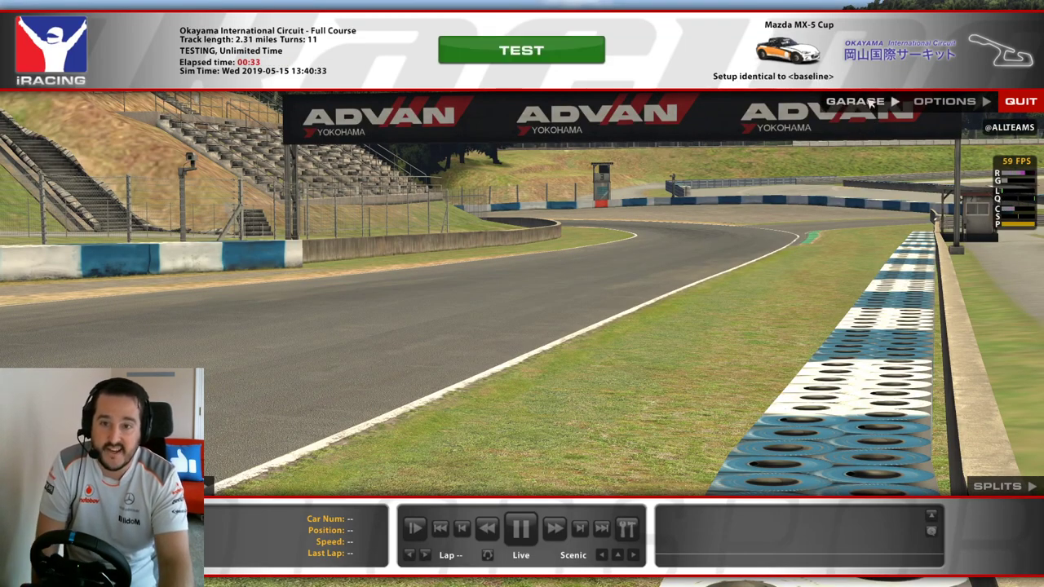
# Step: From the iRacing test session's garage, browse your own car setups to the okayama folder inside SetupSync
pyautogui.click(869, 103)
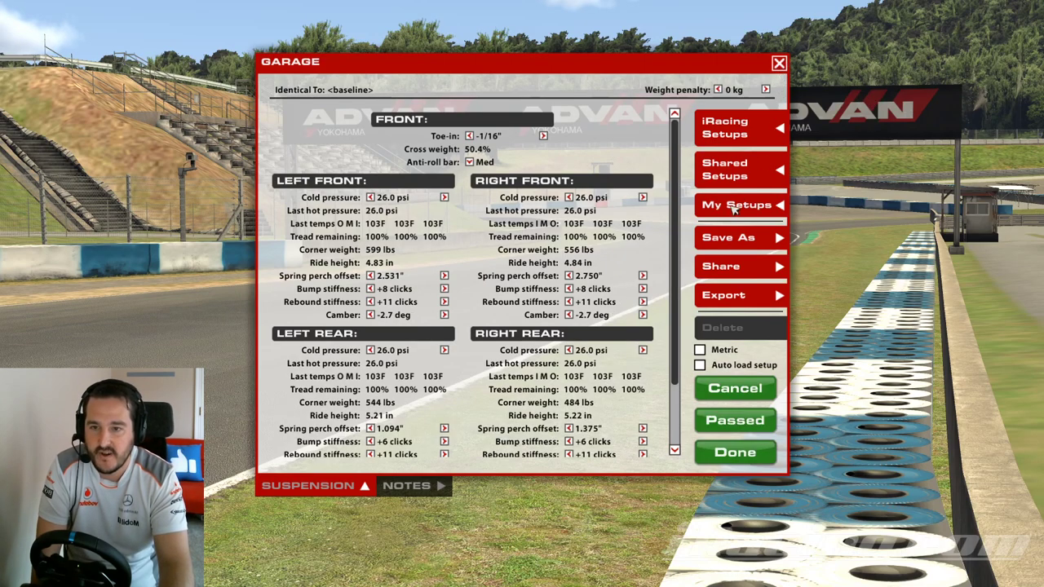
pyautogui.click(734, 209)
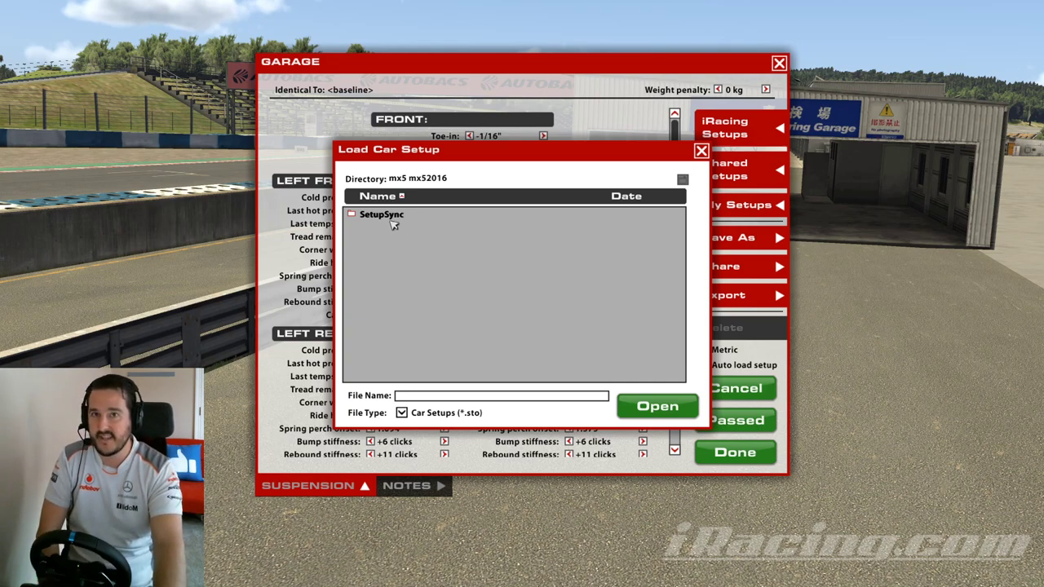
pyautogui.doubleClick(385, 215)
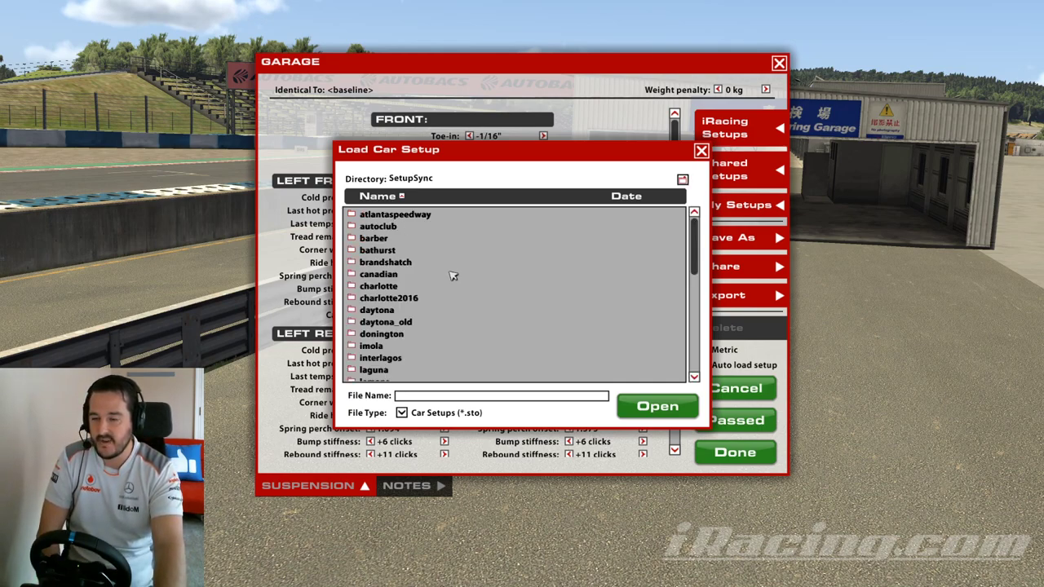
pyautogui.scroll(-6, 452, 276)
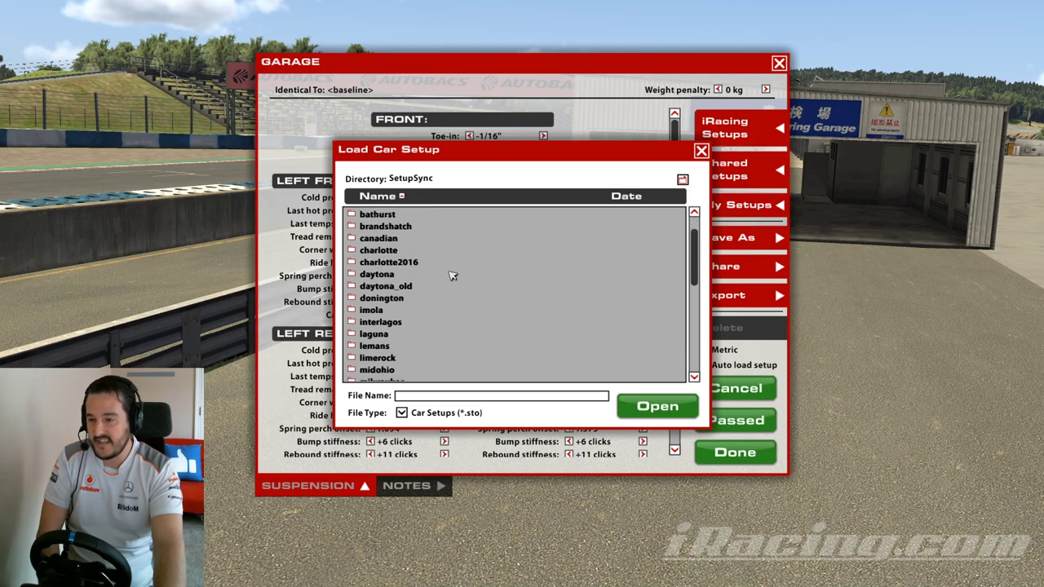
pyautogui.scroll(-3, 452, 275)
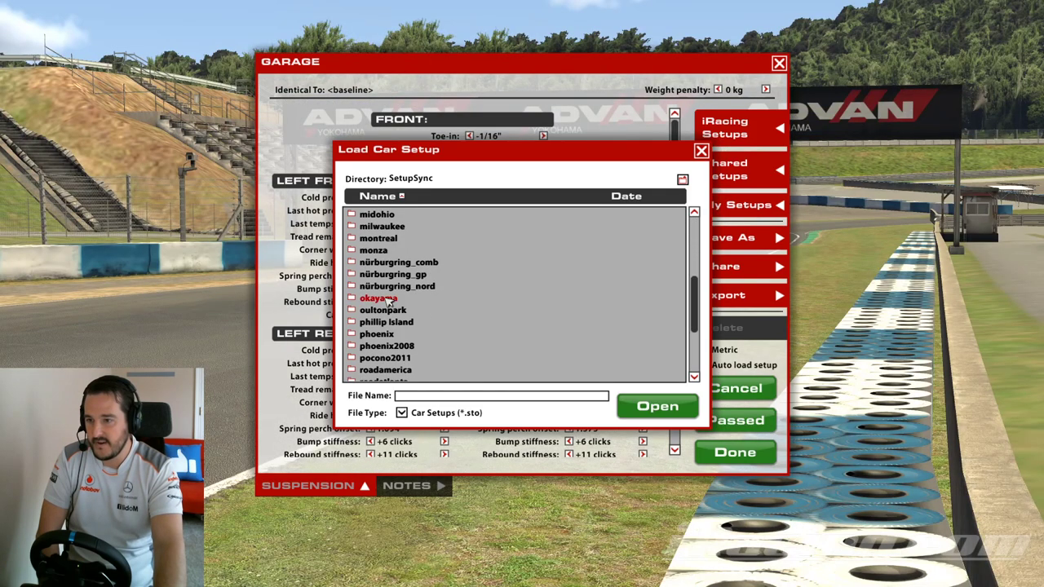
pyautogui.doubleClick(388, 300)
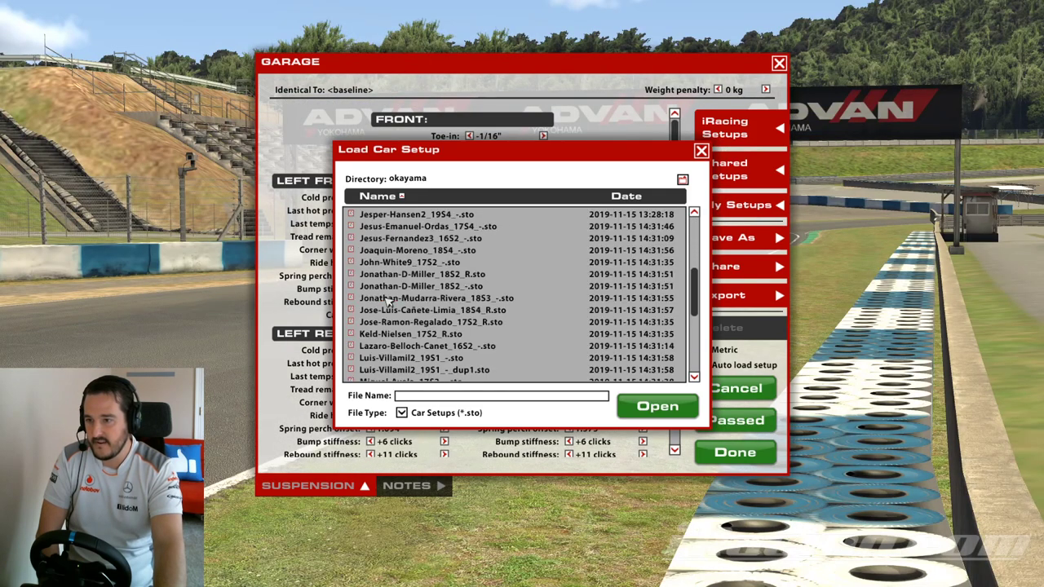
# Step: Look through the downloaded Okayama setup files and try to load one for the Mazda MX-5 Cup
pyautogui.scroll(-2, 473, 277)
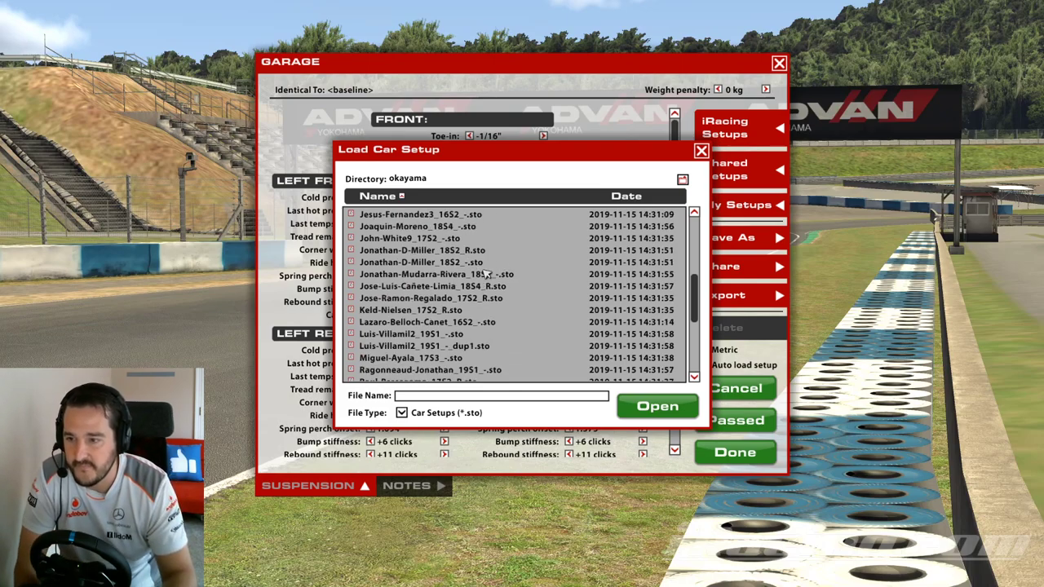
pyautogui.scroll(-4, 486, 278)
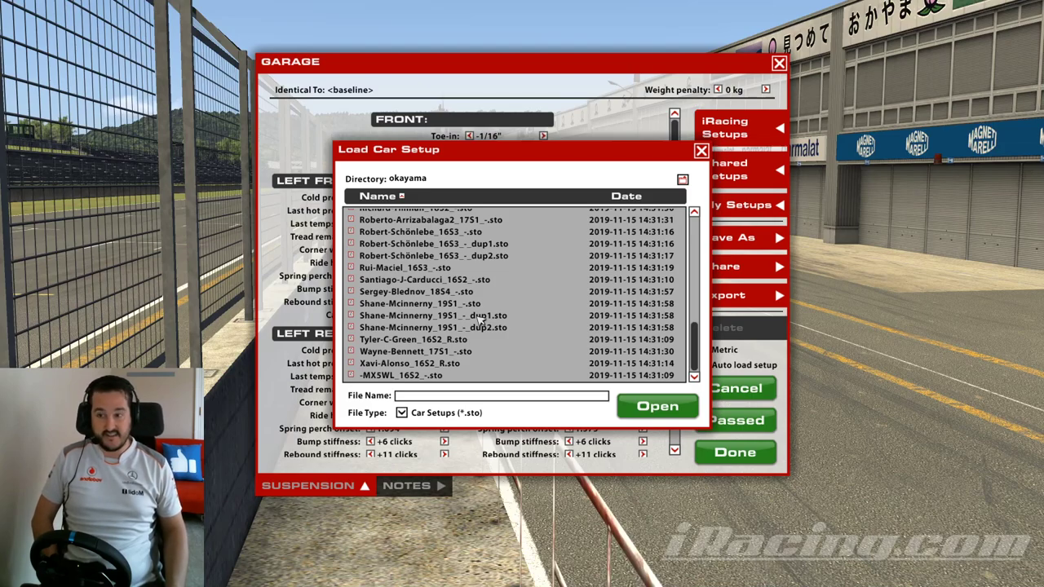
pyautogui.scroll(4, 481, 323)
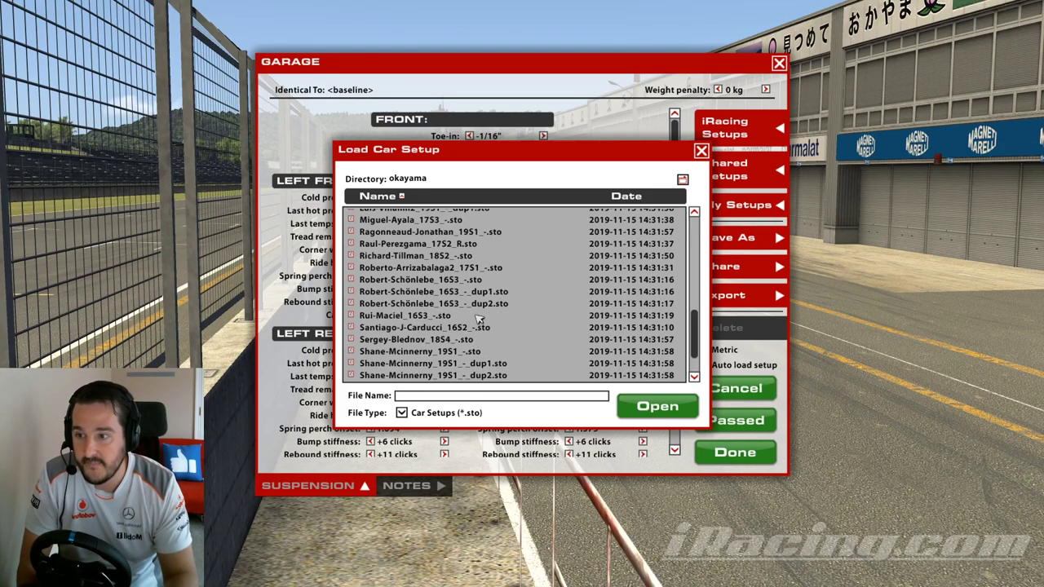
pyautogui.scroll(5, 480, 318)
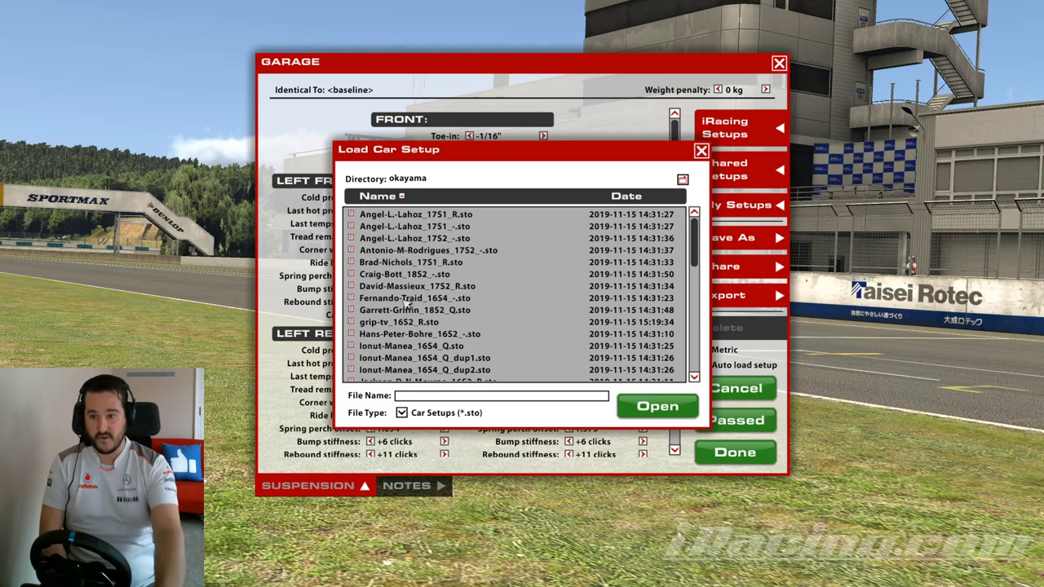
pyautogui.click(641, 411)
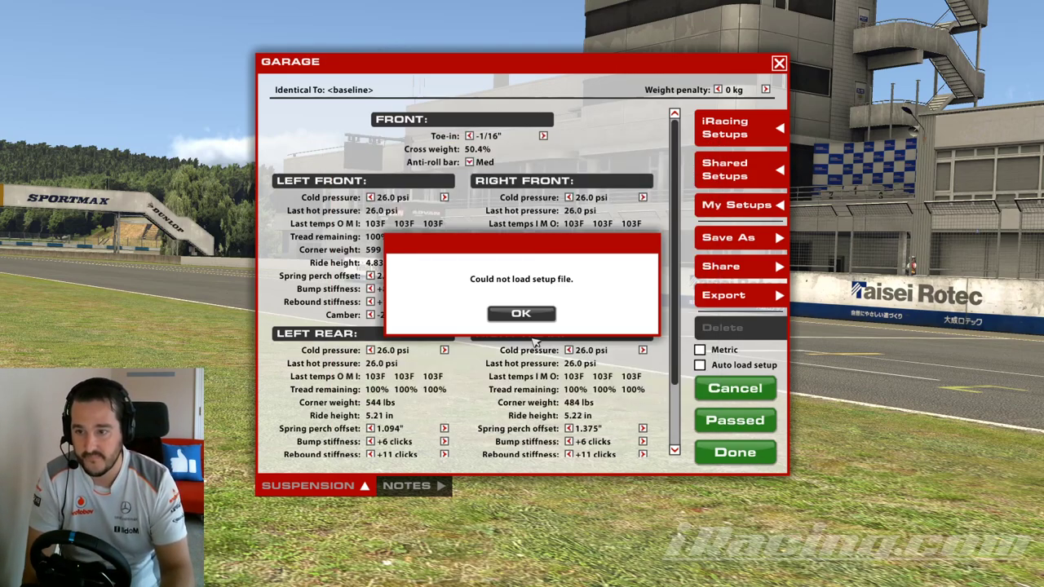
pyautogui.click(522, 320)
# Step: Leave the garage without applying changes and quit the iRacing test session
pyautogui.click(735, 389)
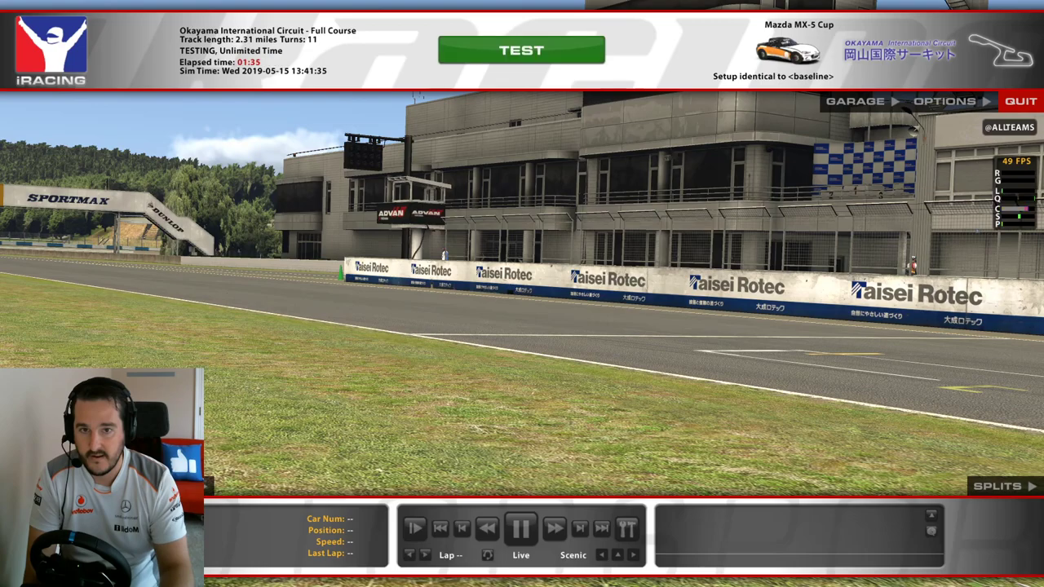
pyautogui.press('Escape')
pyautogui.click(505, 311)
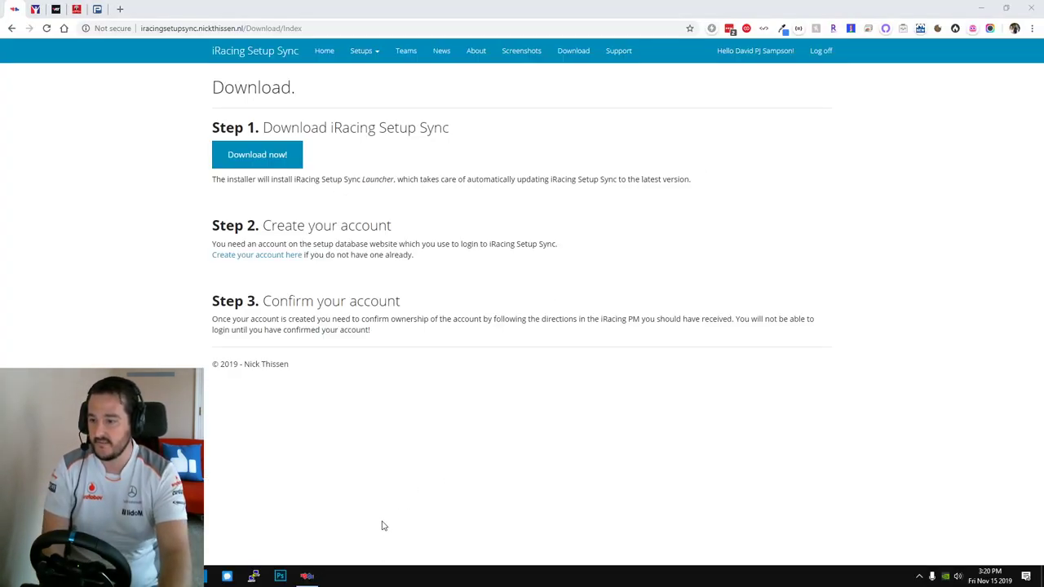
# Step: Switch to iRacing Setup Sync and view the recently used setups
pyautogui.click(317, 576)
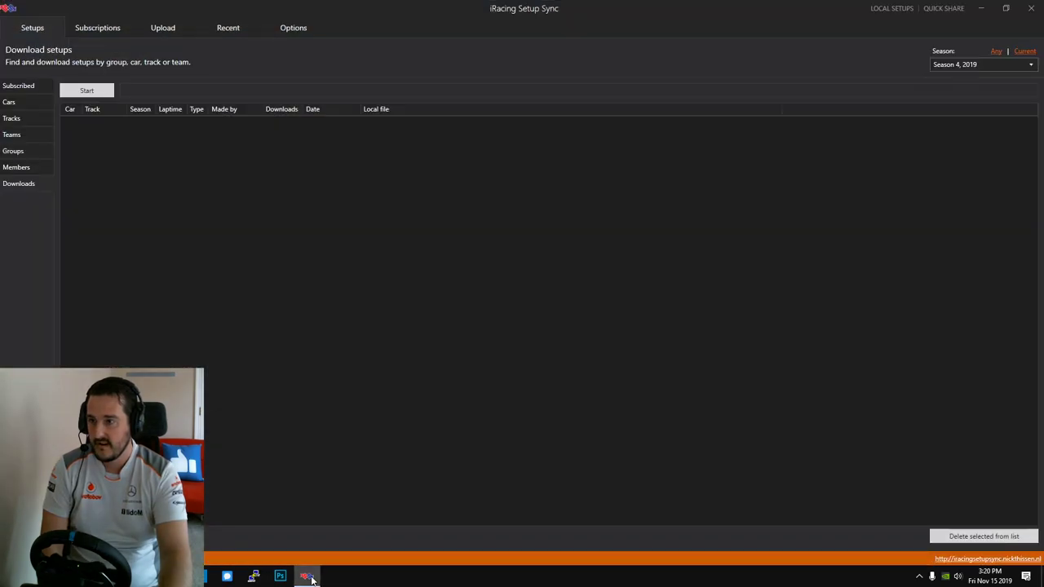
pyautogui.click(227, 29)
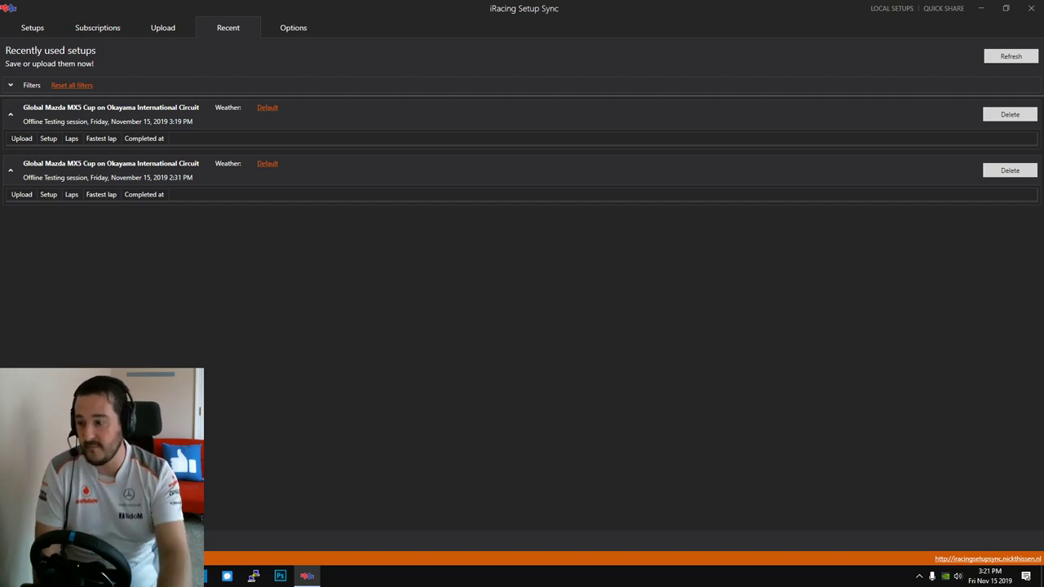
# Step: Switch to File Explorer and open the dallaraf3 folder under Documents\iRacing\setups
pyautogui.press('super+e')
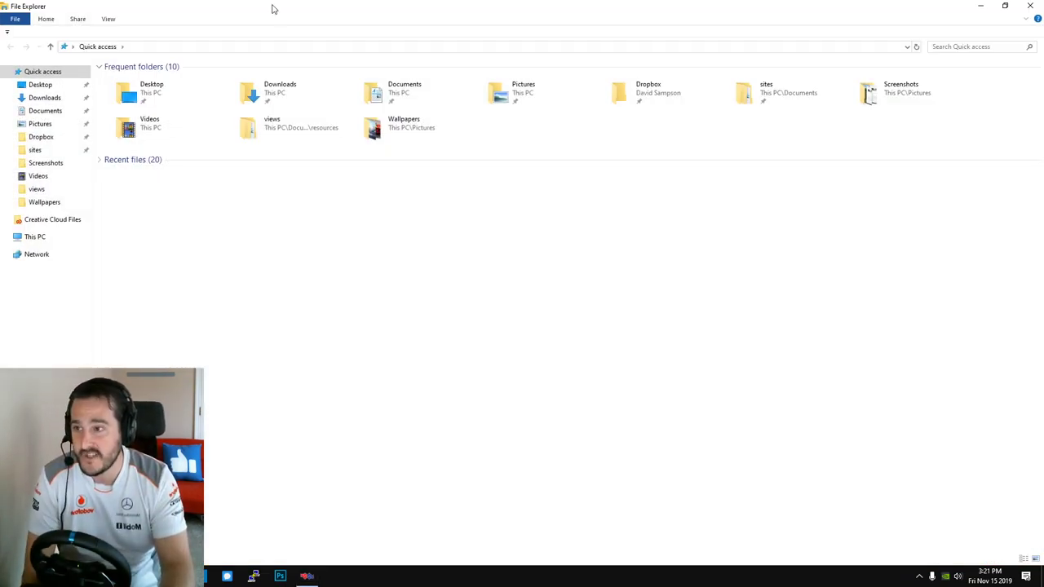
pyautogui.click(45, 111)
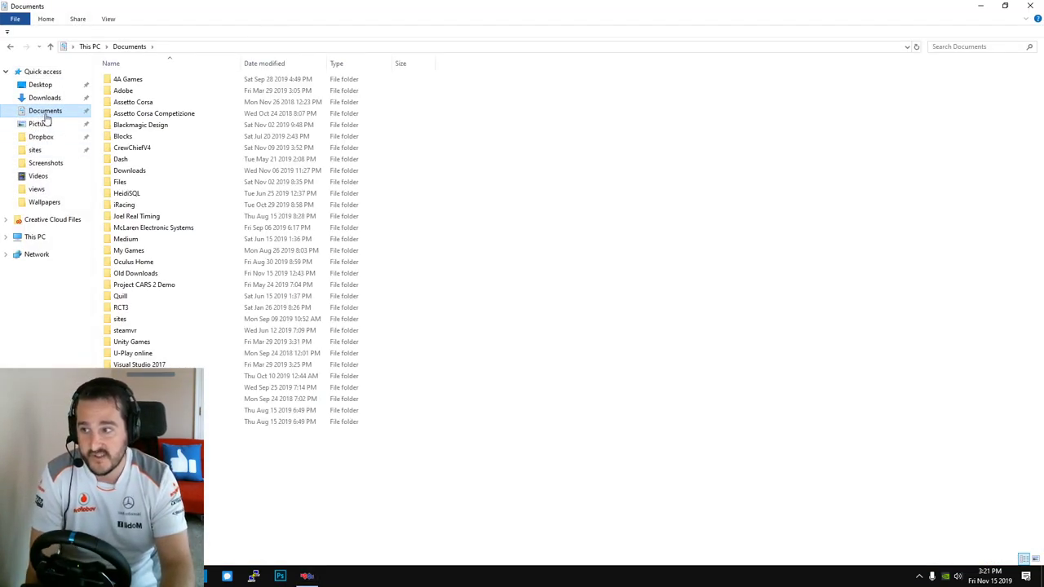
pyautogui.doubleClick(126, 205)
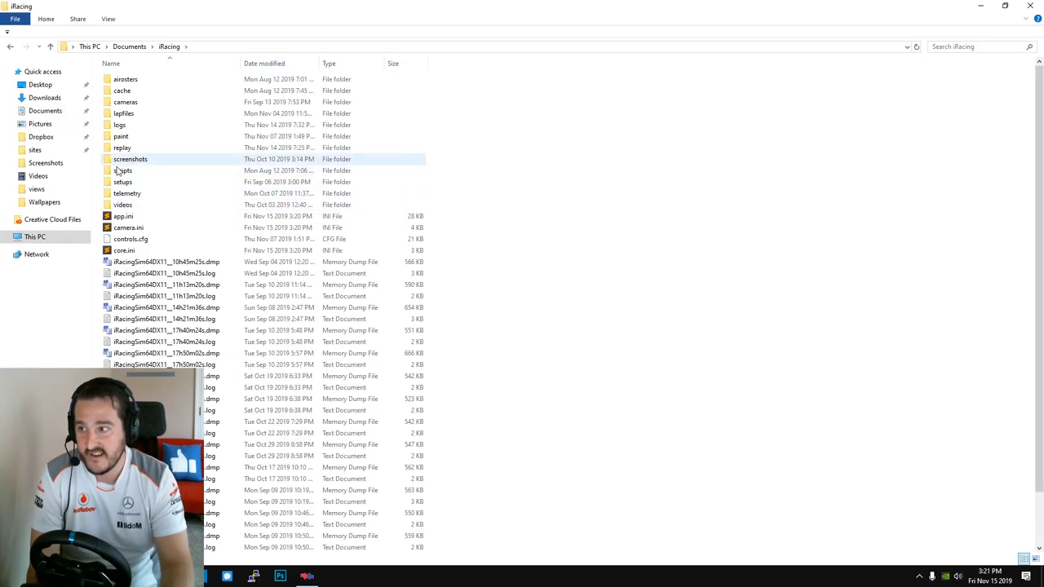
pyautogui.doubleClick(122, 182)
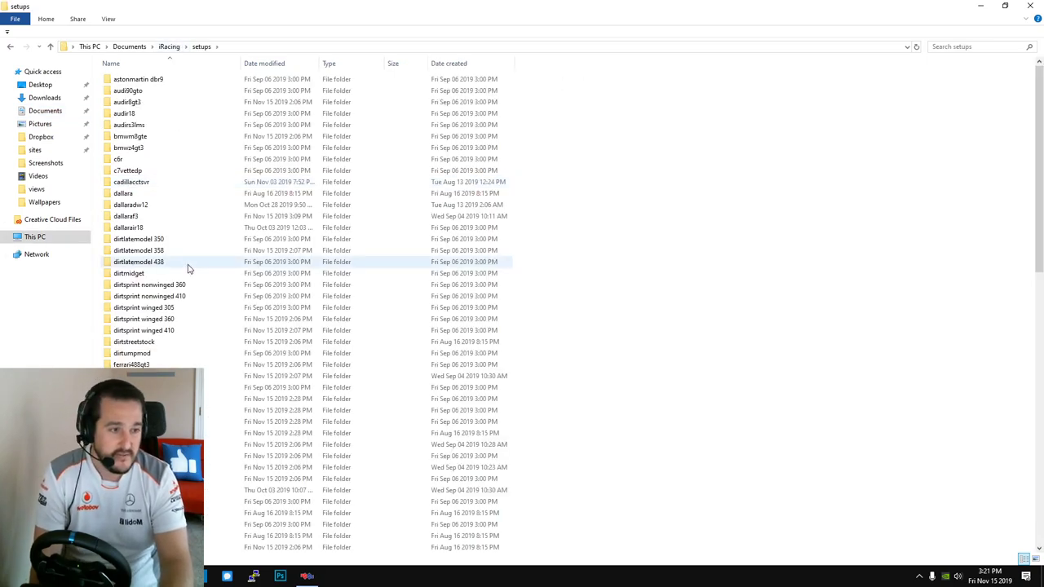
pyautogui.click(139, 217)
pyautogui.doubleClick(138, 217)
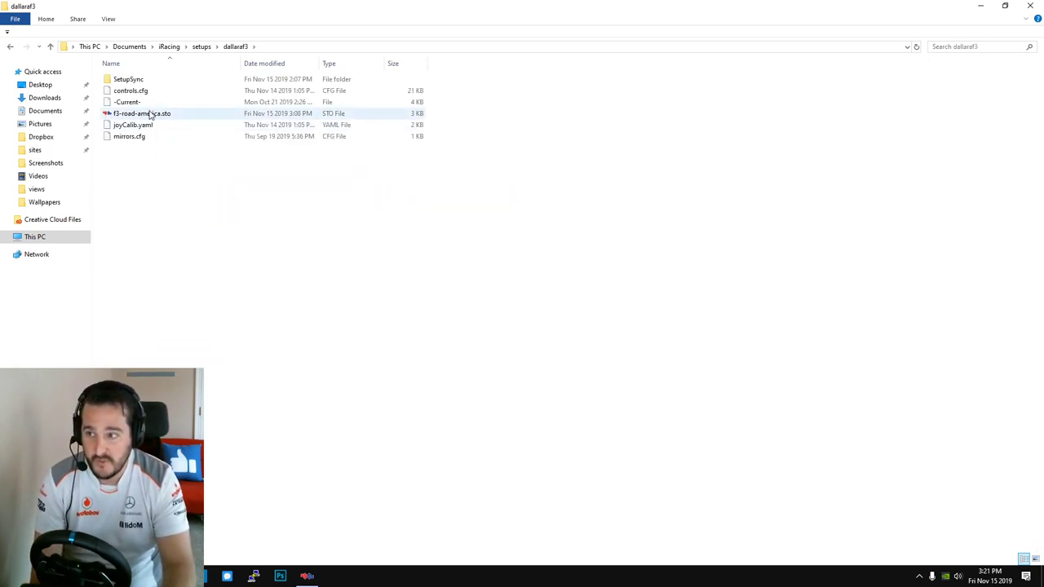
# Step: Point out f3-road-america.sto in the dallaraf3 folder and open the sebring folder inside SetupSync to view its setup files
pyautogui.click(151, 115)
pyautogui.click(154, 174)
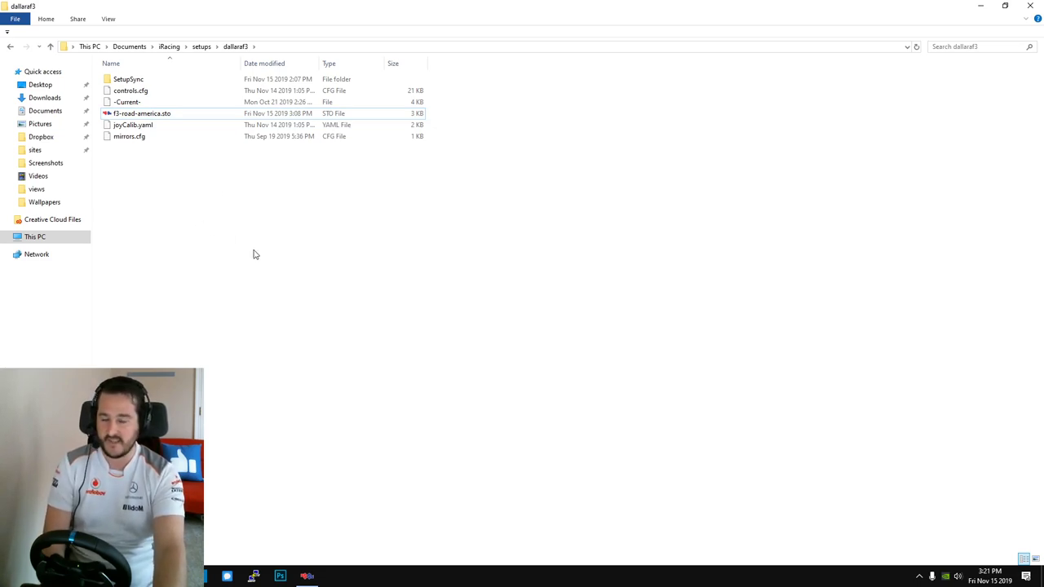
pyautogui.doubleClick(143, 81)
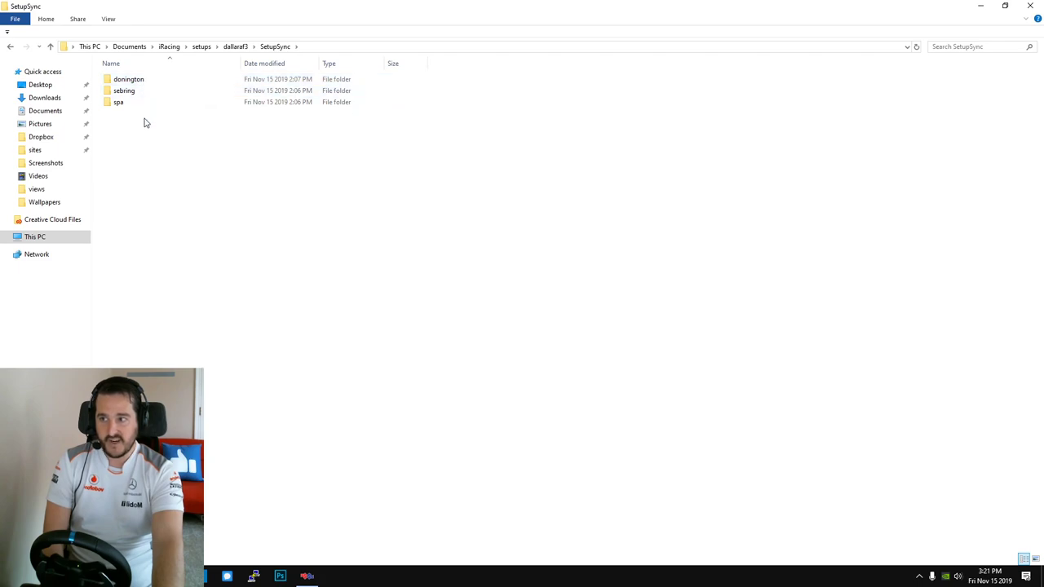
pyautogui.click(139, 91)
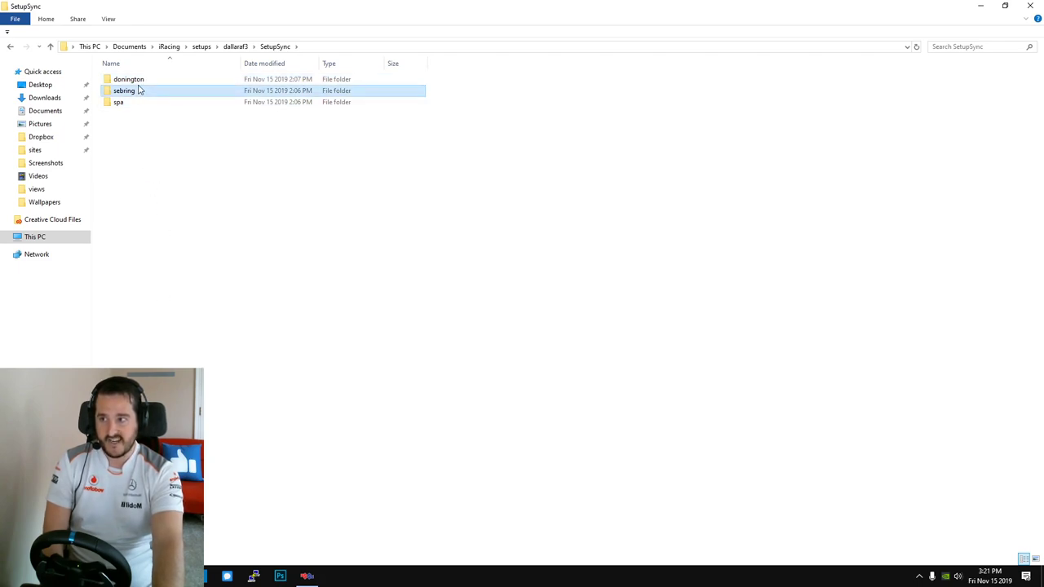
pyautogui.doubleClick(139, 91)
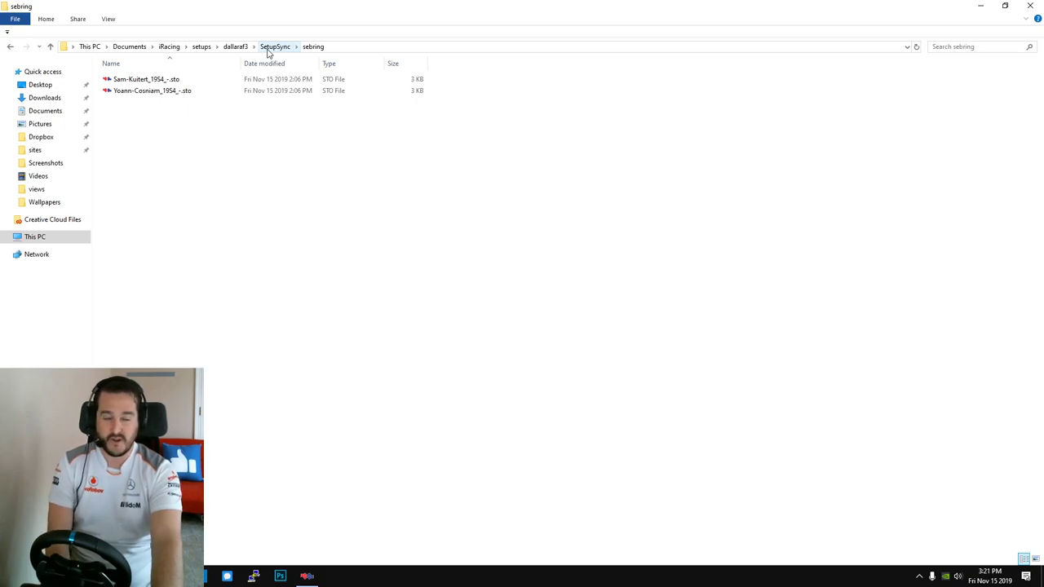
# Step: Switch to the browser to view the Advanced Mazda MX-5 Cup forum, and return to the dallaraf3 folder in File Explorer
pyautogui.hotkey('alt', 'Tab')
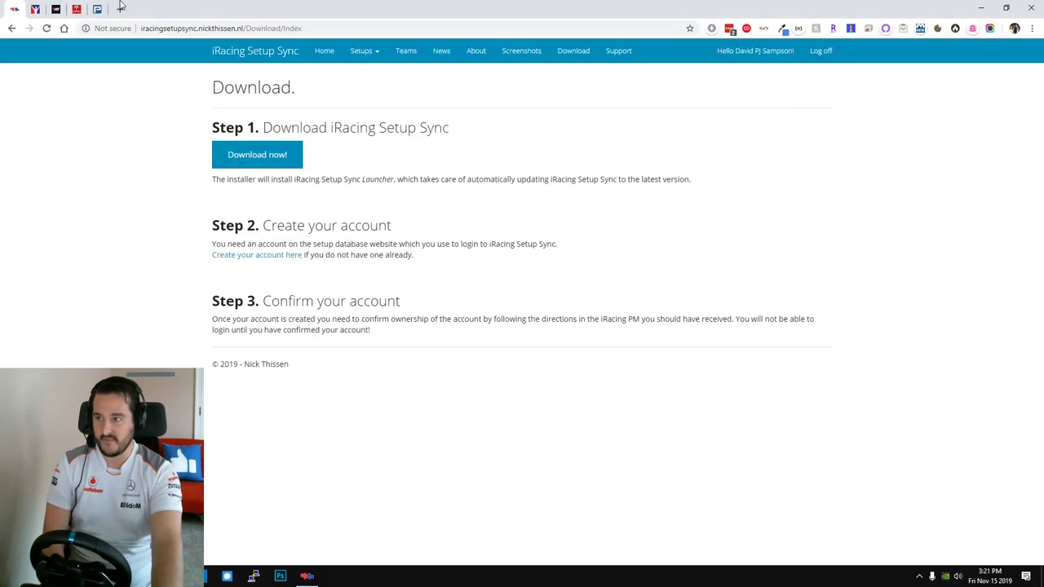
pyautogui.click(35, 9)
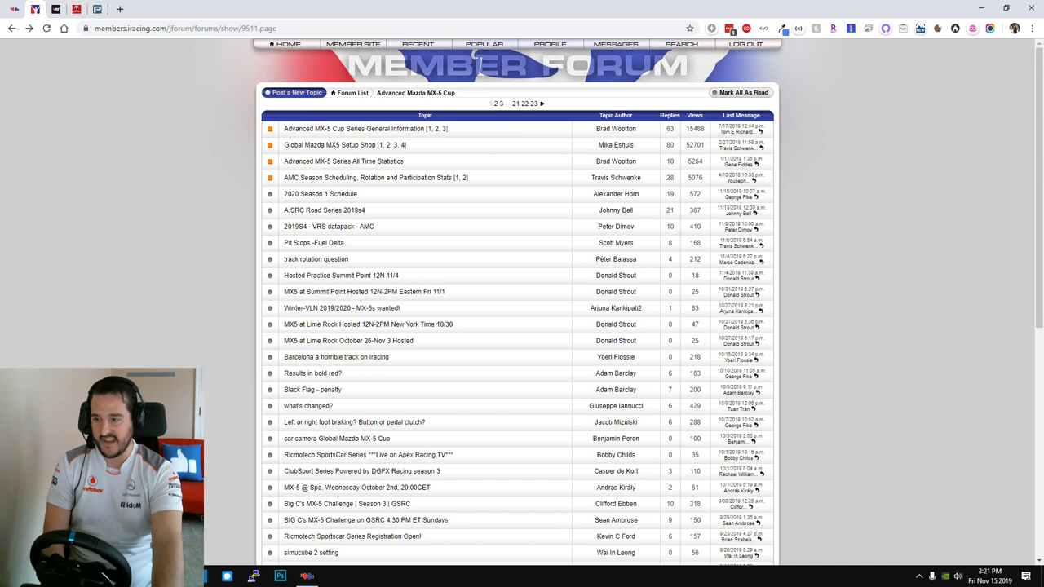
pyautogui.hotkey('alt', 'Tab')
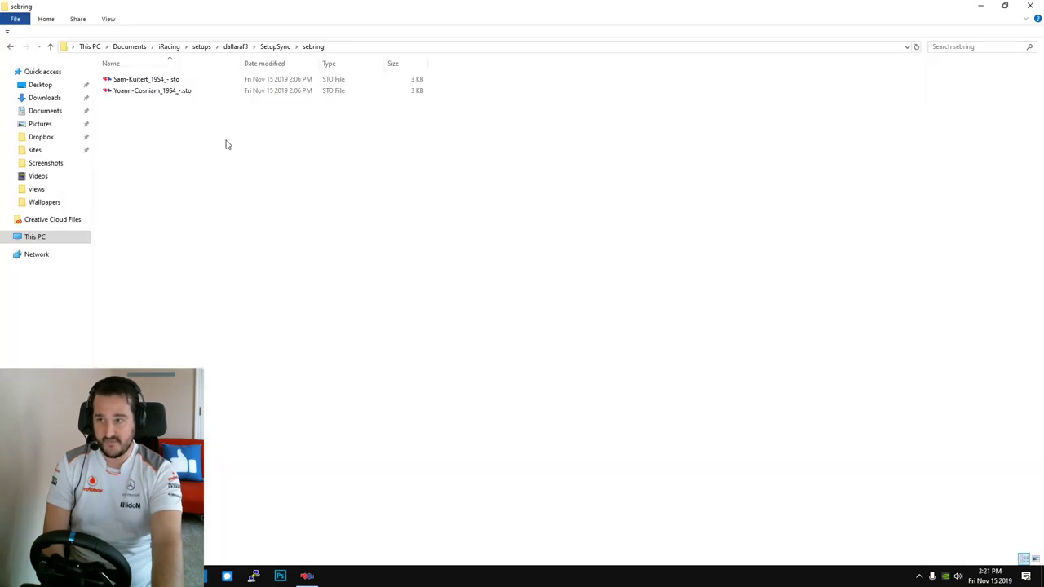
pyautogui.click(274, 46)
pyautogui.click(235, 46)
pyautogui.click(174, 150)
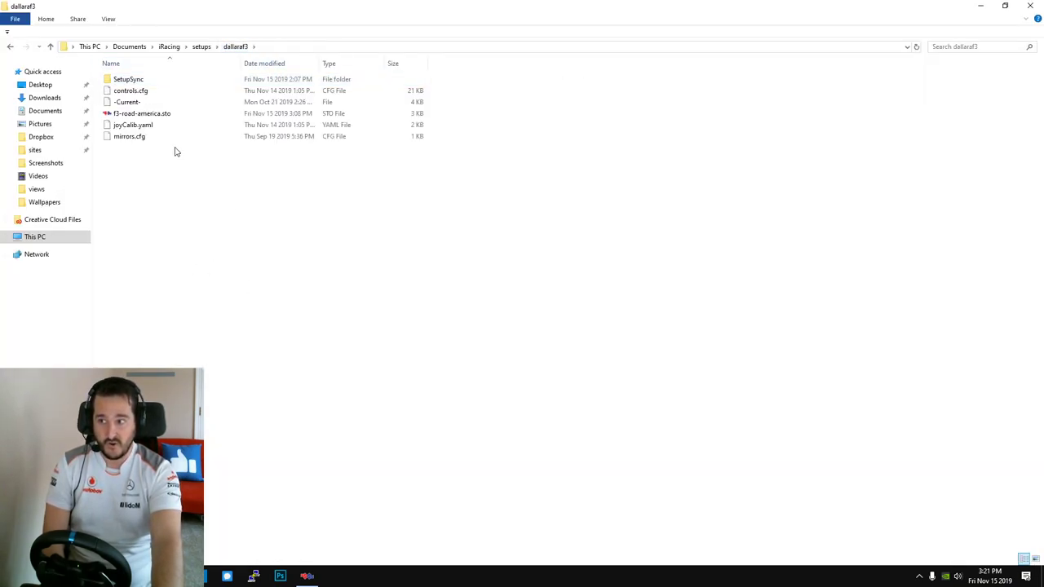